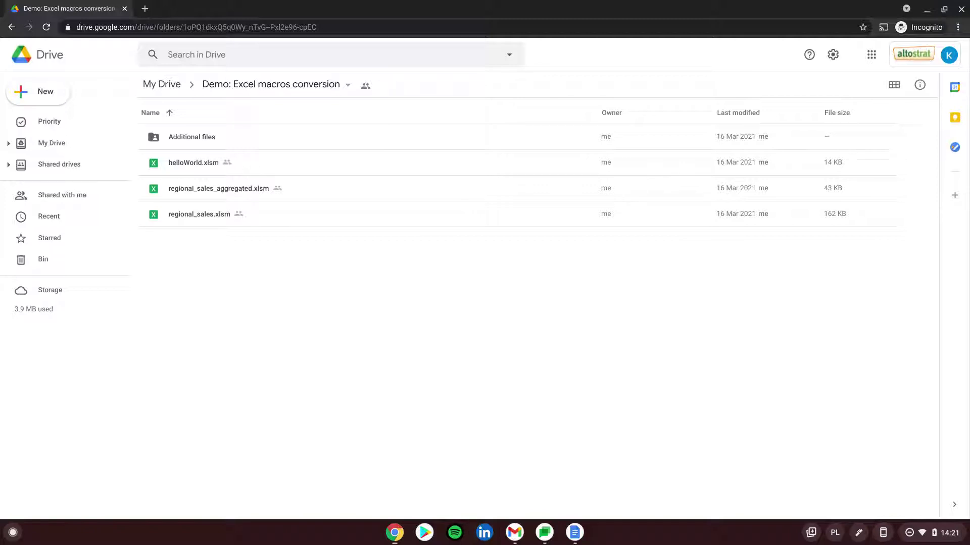
Step: Select a macro workbook in the Demo: Excel macros conversion folder
left_click(192, 167)
left_click(195, 188)
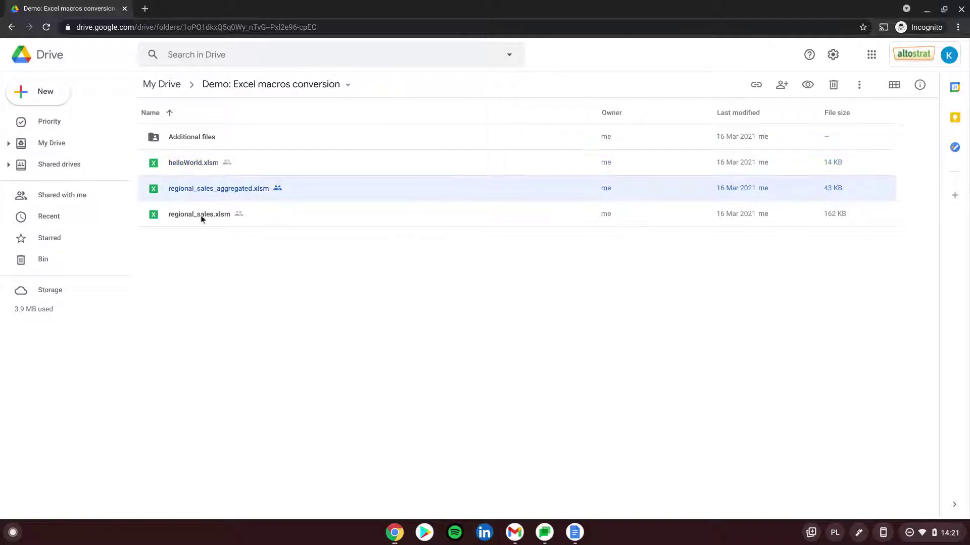
left_click(201, 215)
double_click(205, 163)
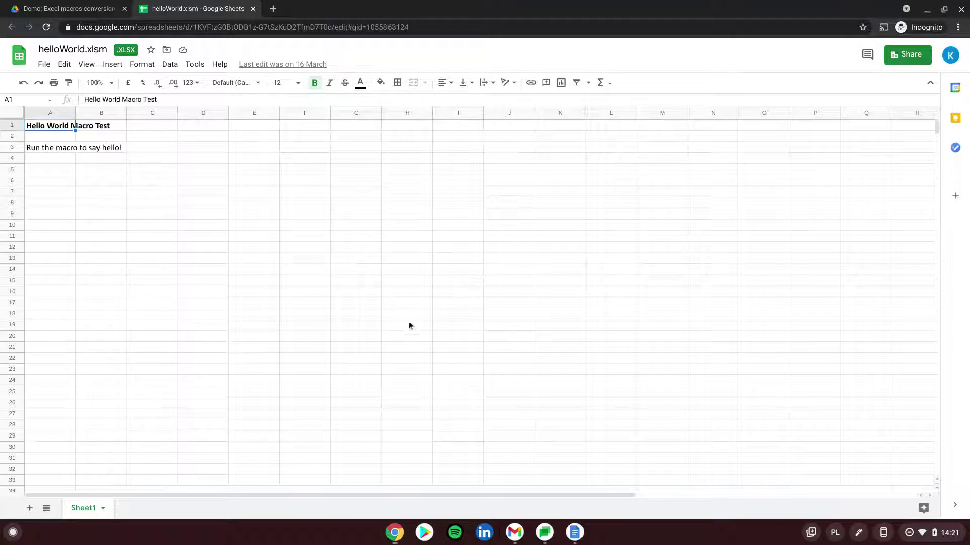
left_click(253, 8)
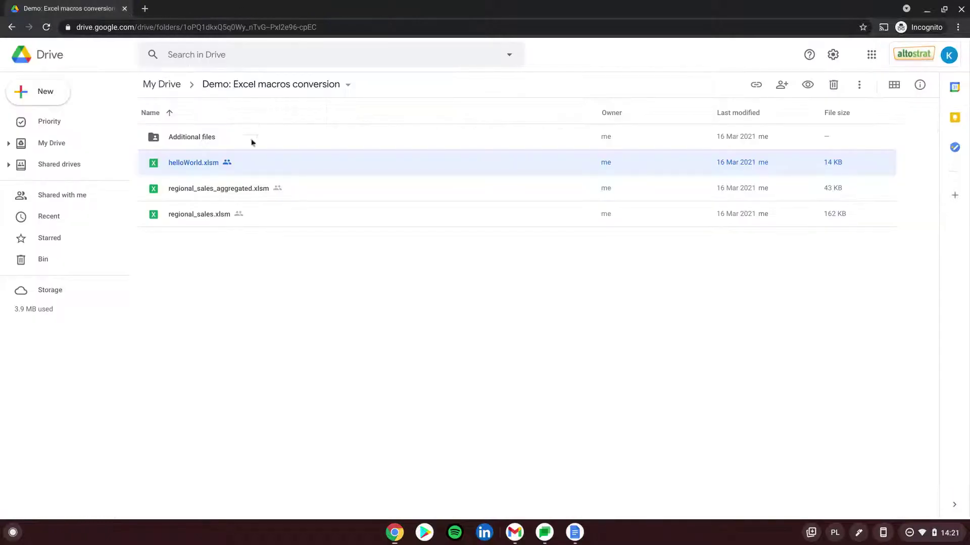
left_click(211, 215)
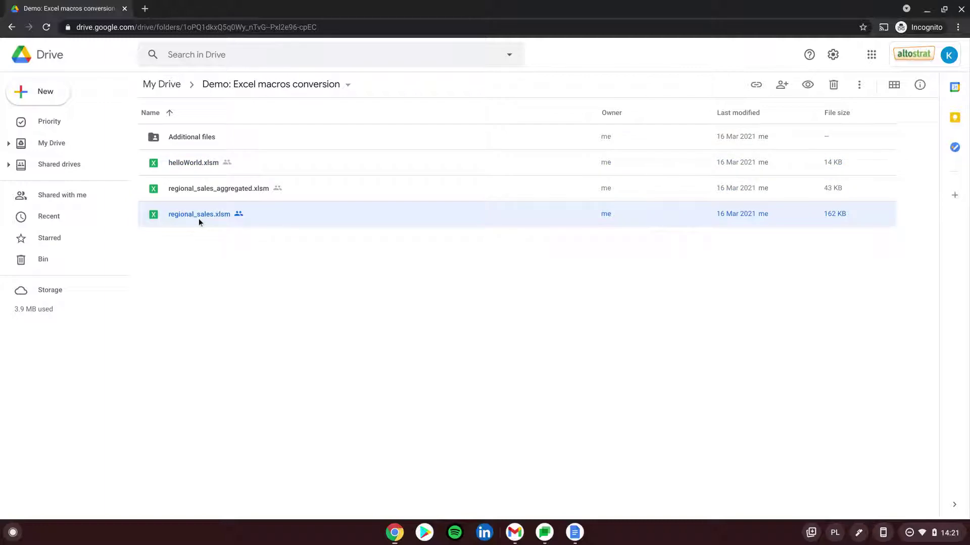
double_click(198, 218)
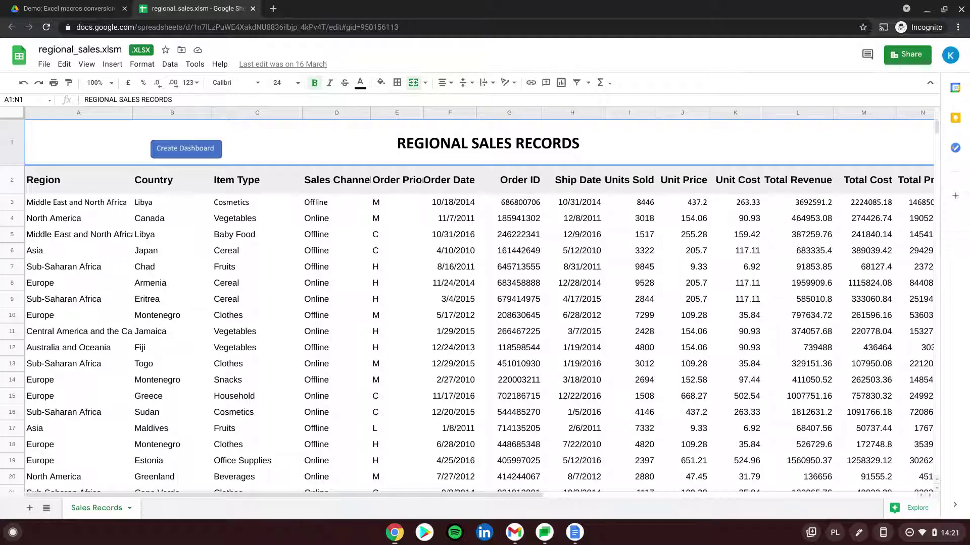
scroll(471, 254, "down", 3)
scroll(471, 255, "up", 3)
scroll(380, 277, "down", 3)
scroll(384, 271, "up", 3)
left_click(253, 9)
left_click(223, 191)
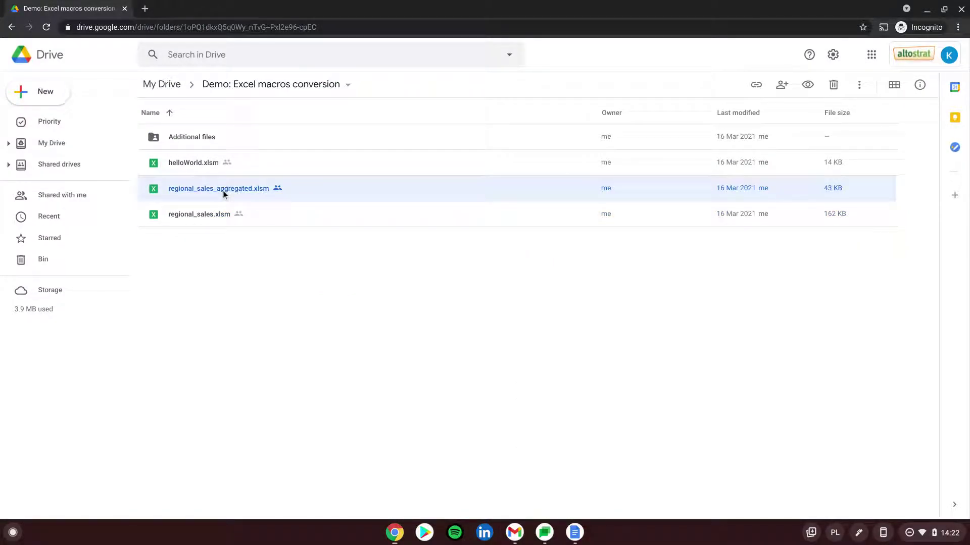
double_click(223, 190)
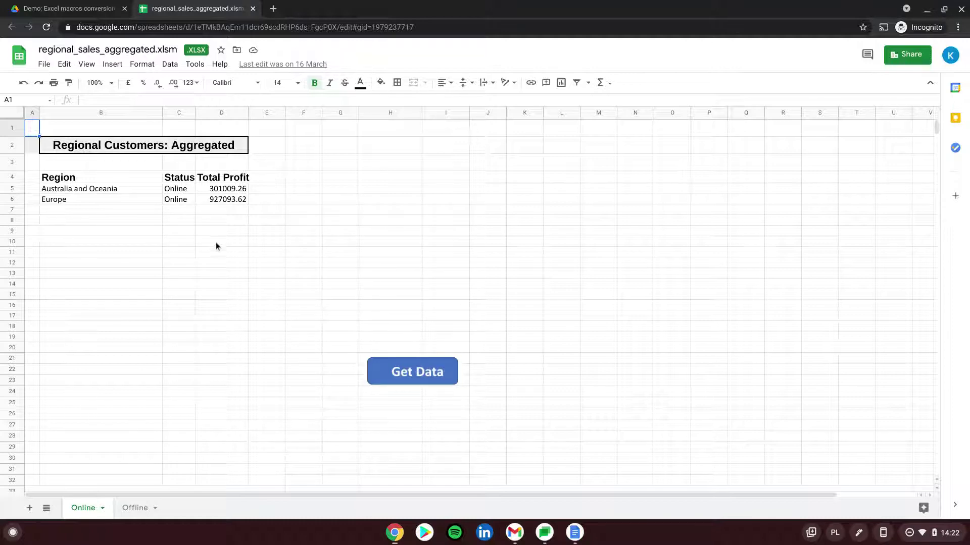
left_click(253, 8)
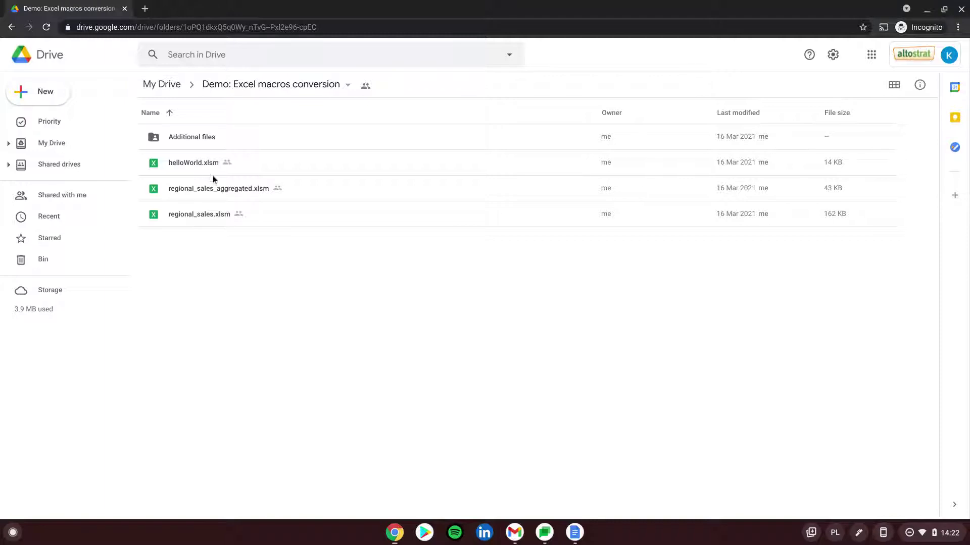
Step: Search the Workspace Marketplace for 'Macro Converter' and start installing the add-on
left_click(955, 197)
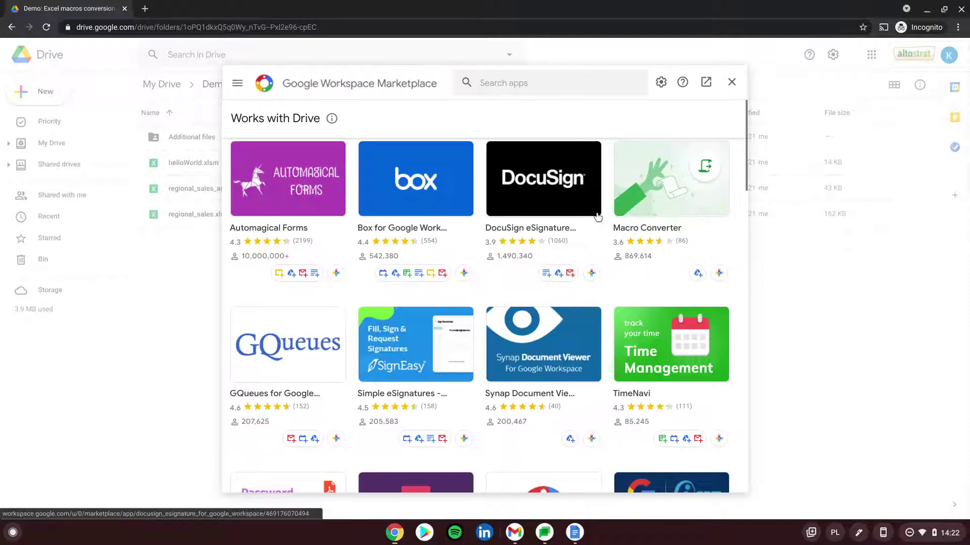
left_click(502, 85)
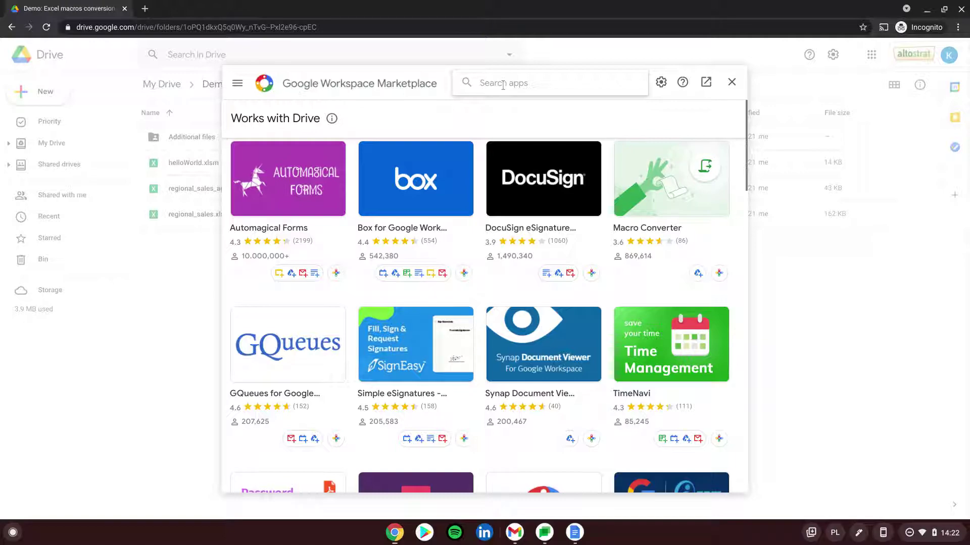
type("mar")
key("BackSpace")
type("c")
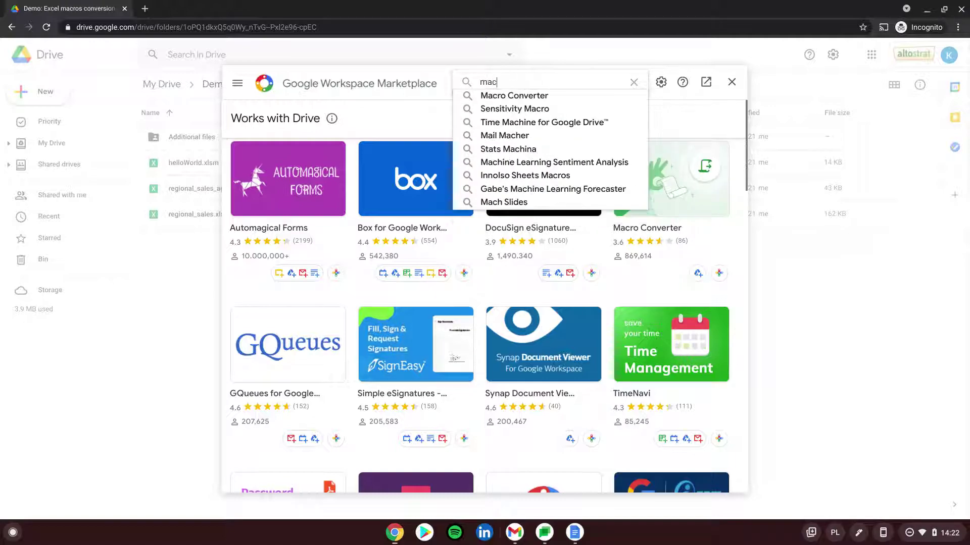
type("ro")
key("Down")
key("Return")
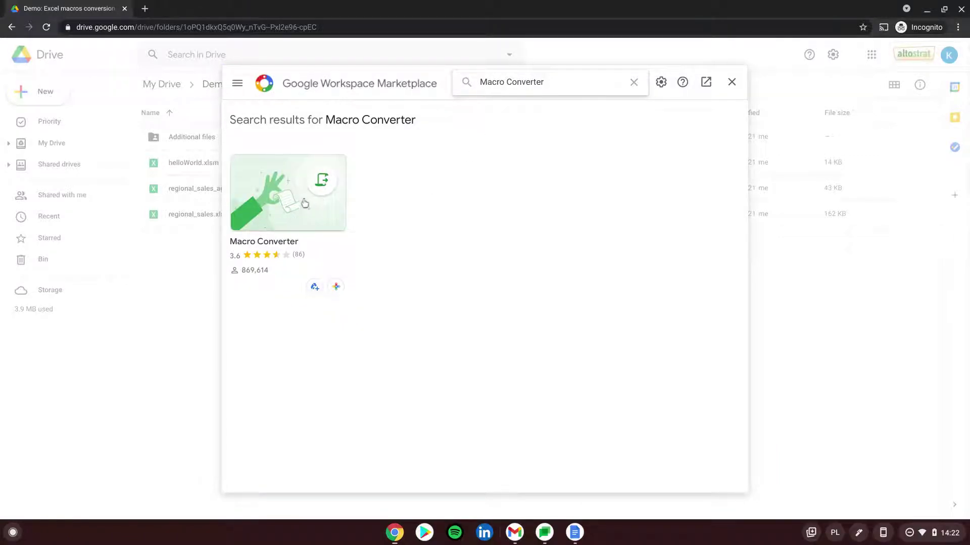
left_click(303, 204)
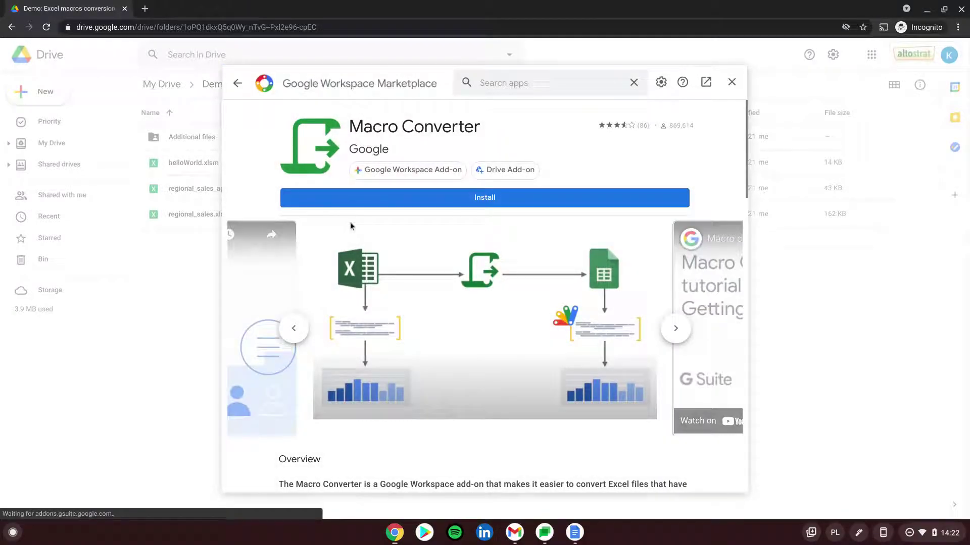
left_click(495, 199)
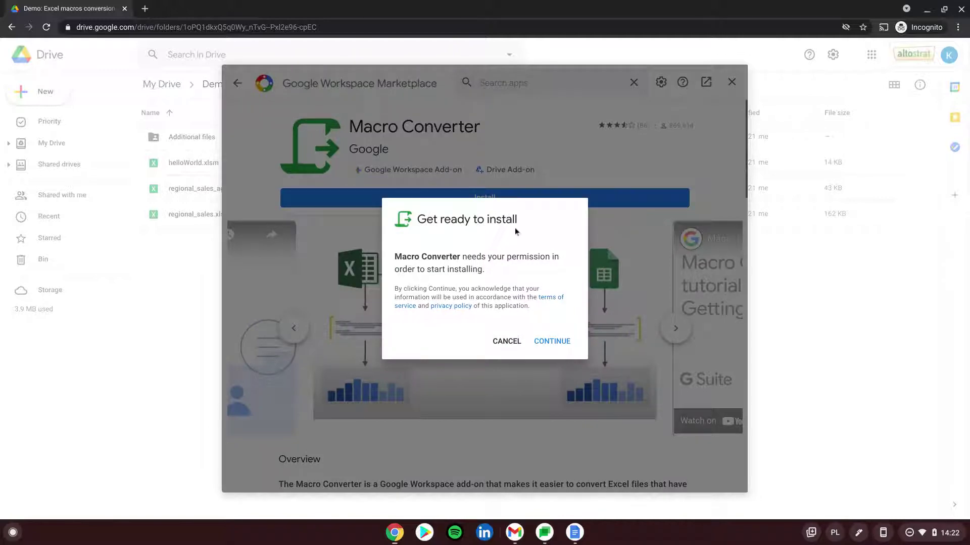
Step: Grant Macro Converter access with the work account and finish the installation
left_click(551, 347)
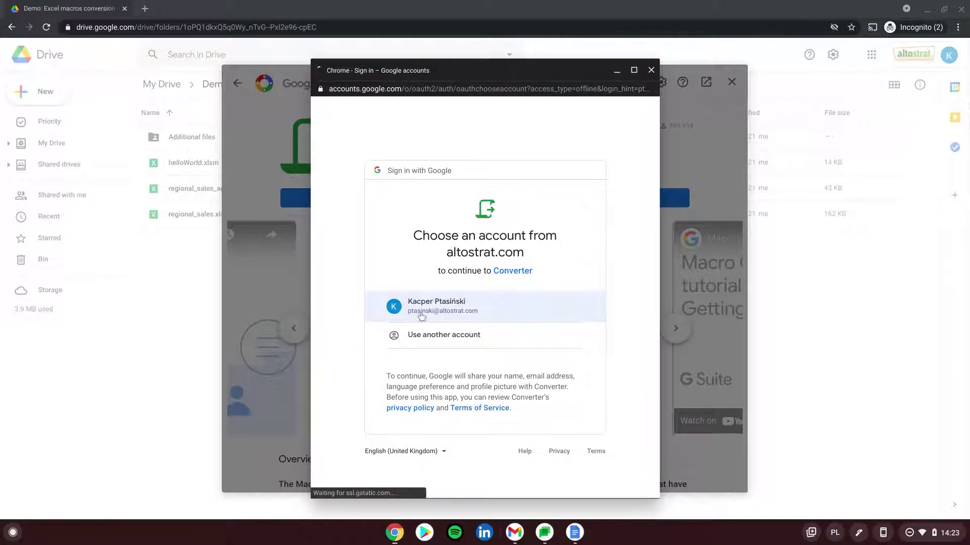
left_click(469, 316)
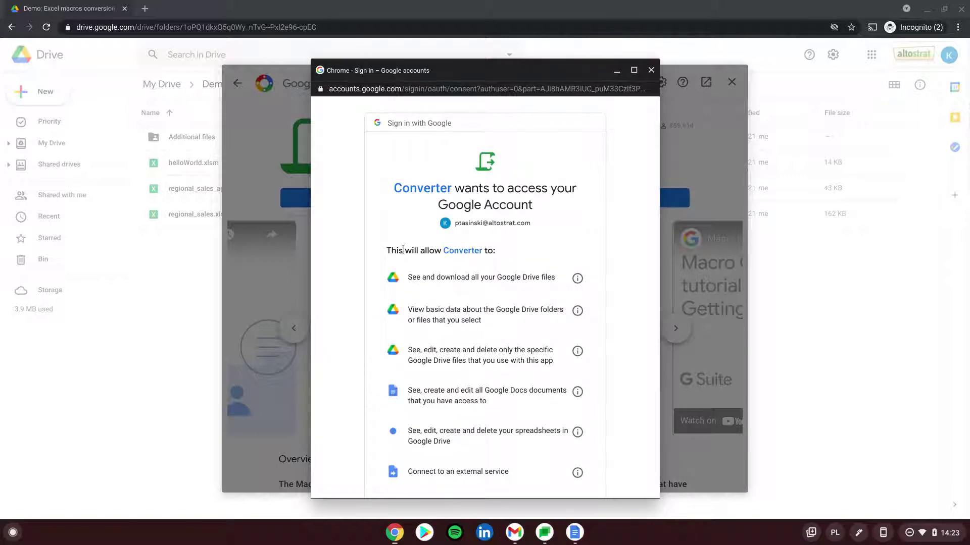
scroll(409, 222, "down", 3)
scroll(414, 191, "down", 2)
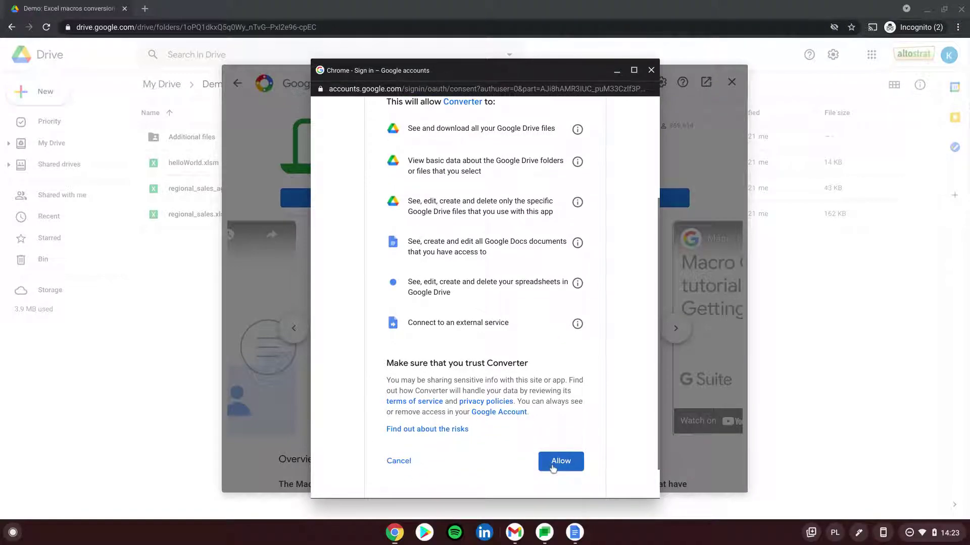
left_click(553, 465)
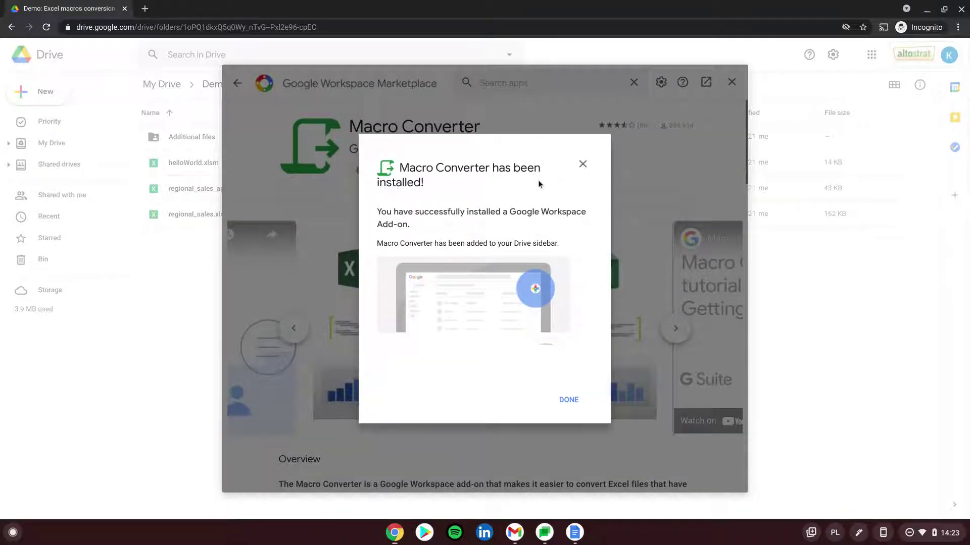
left_click(568, 400)
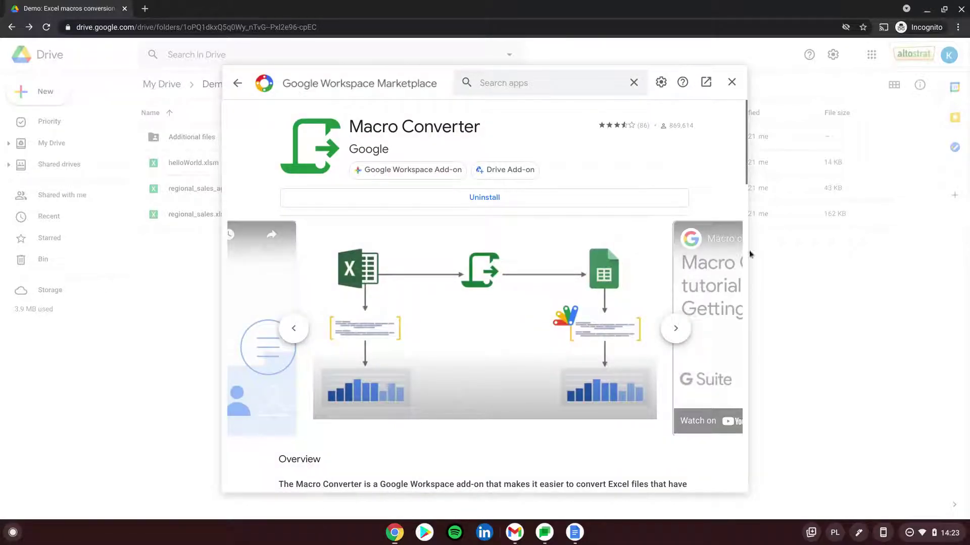
Step: Close the Marketplace and launch Macro Converter from the Drive side panel
left_click(731, 82)
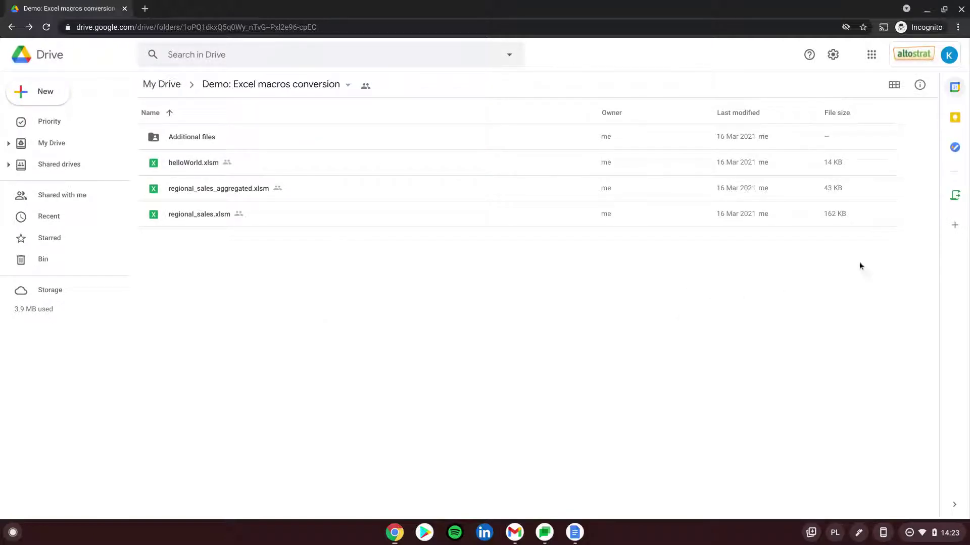
left_click(955, 197)
left_click(954, 197)
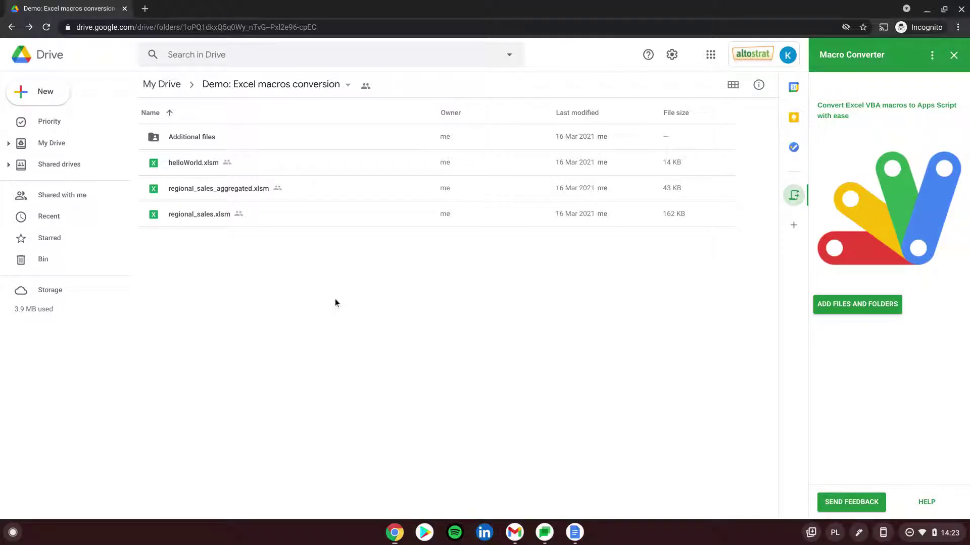
Step: Add helloWorld.xlsm, regional_sales.xlsm and regional_sales_aggregated.xlsm from the Demo folder as sources
left_click(841, 311)
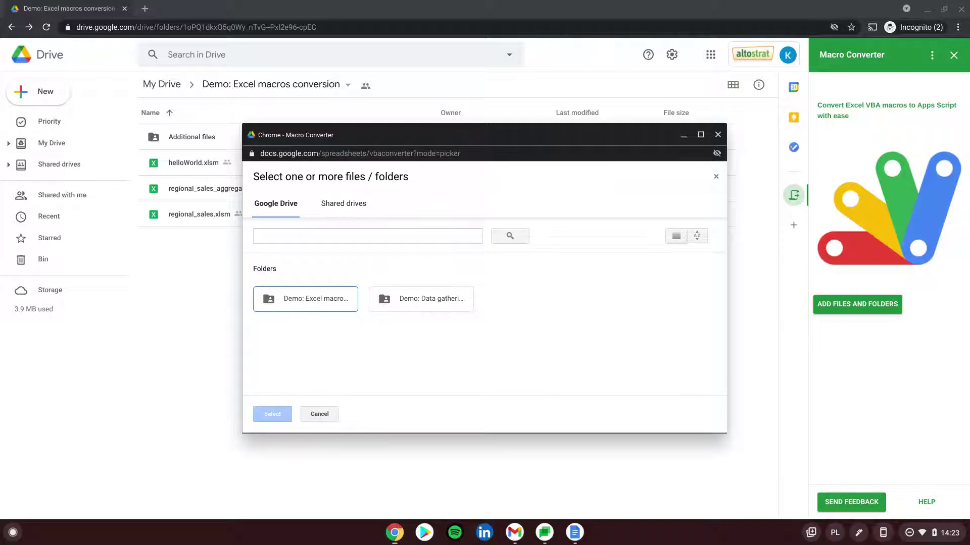
double_click(317, 300)
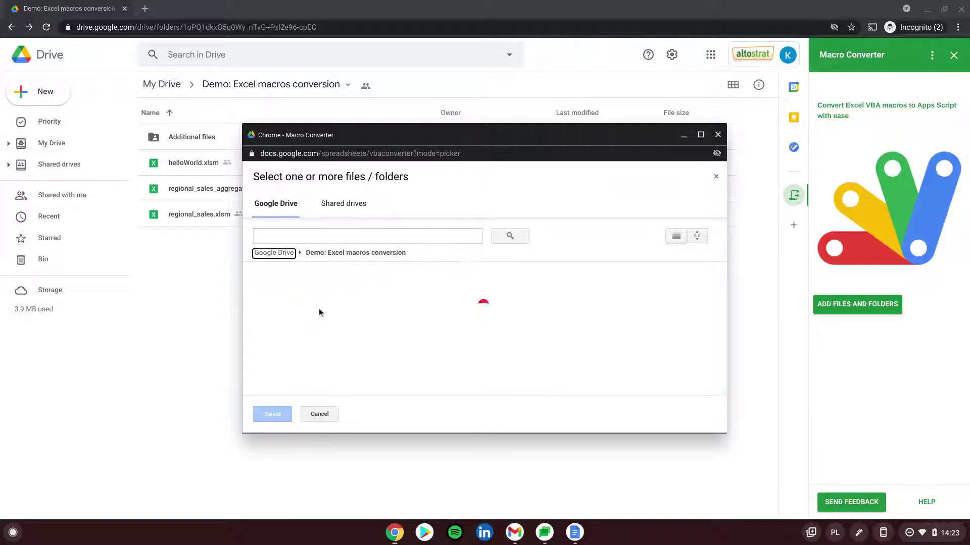
scroll(389, 309, "down", 3)
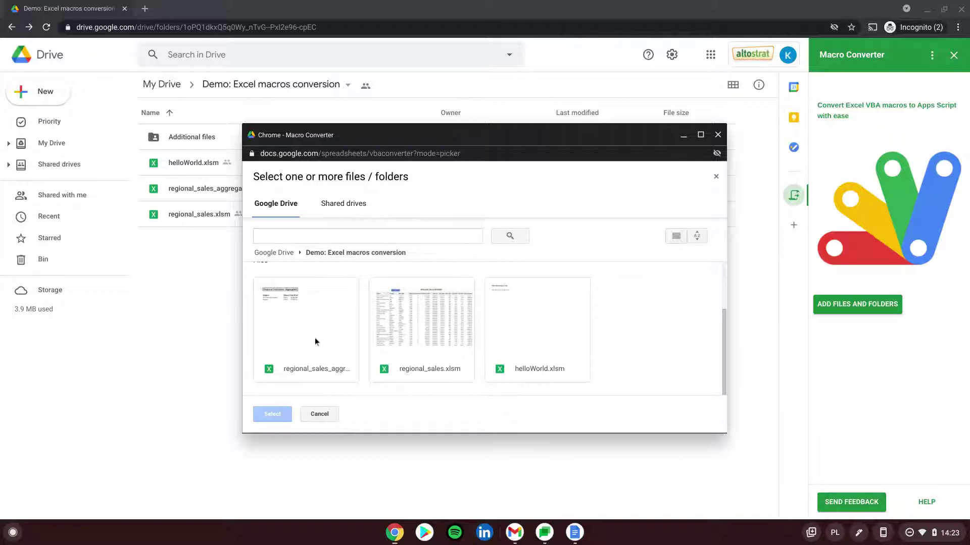
left_click_drag(650, 342, 304, 346)
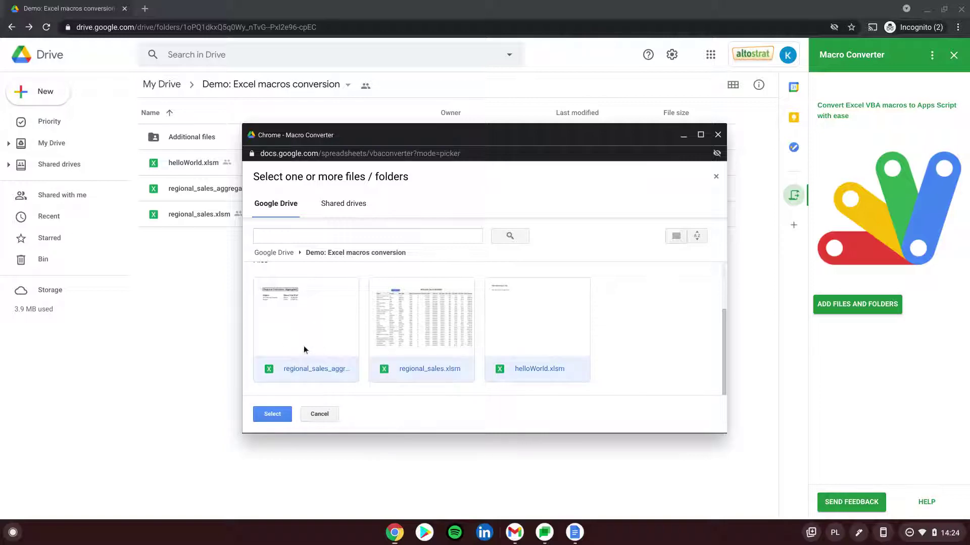
left_click(277, 417)
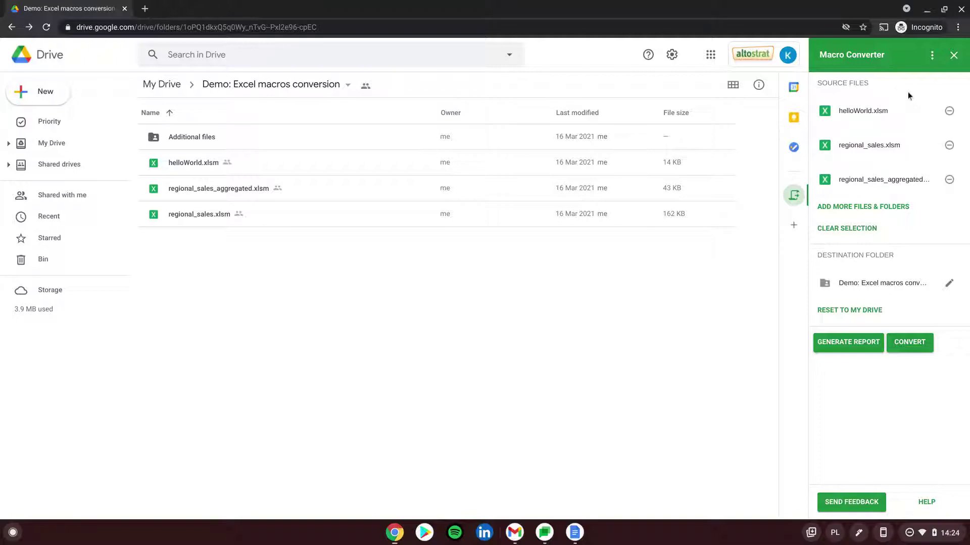
left_click_drag(817, 82, 869, 85)
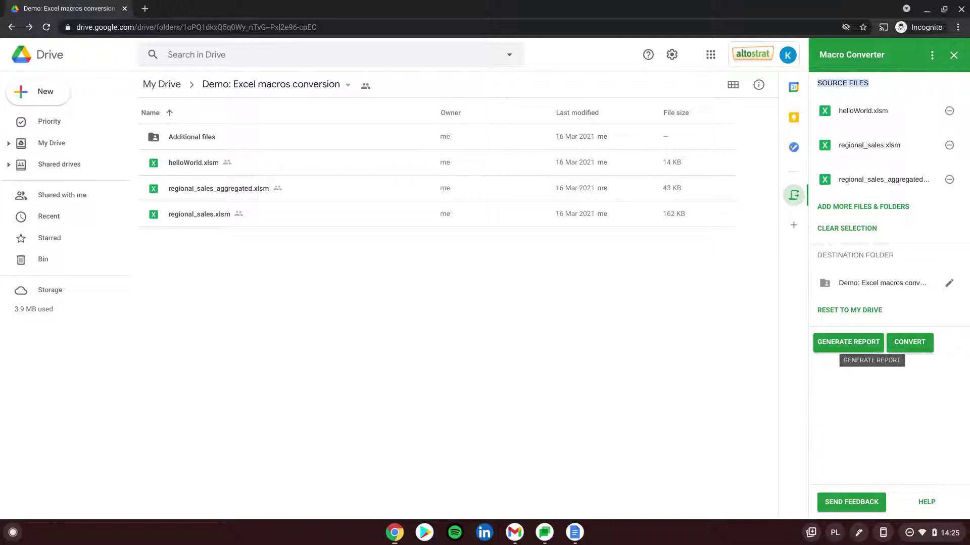
Step: Generate the Macro Converter compatibility report for the three Excel files
left_click(854, 342)
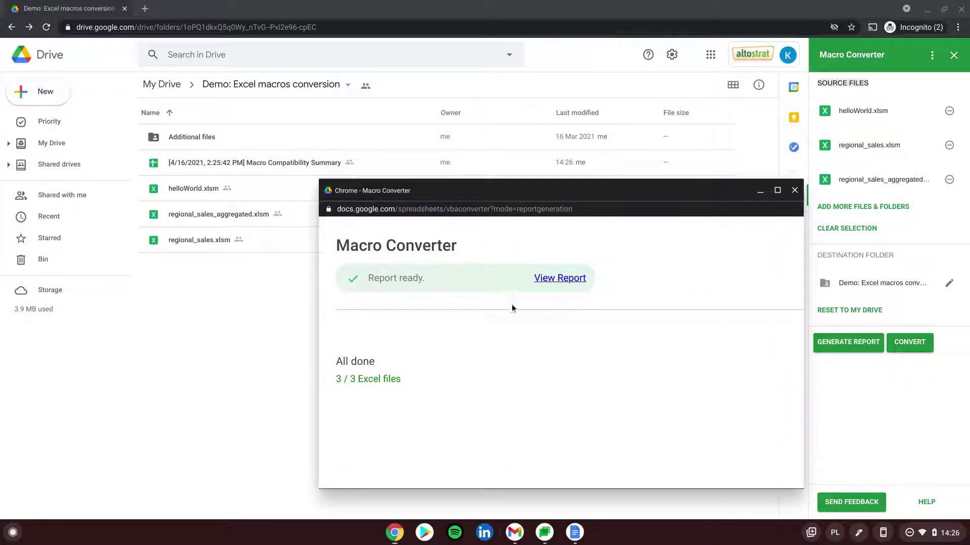
Step: Open the report and review the Supported exactly, workarounds and needs-investigation file counts
left_click(570, 279)
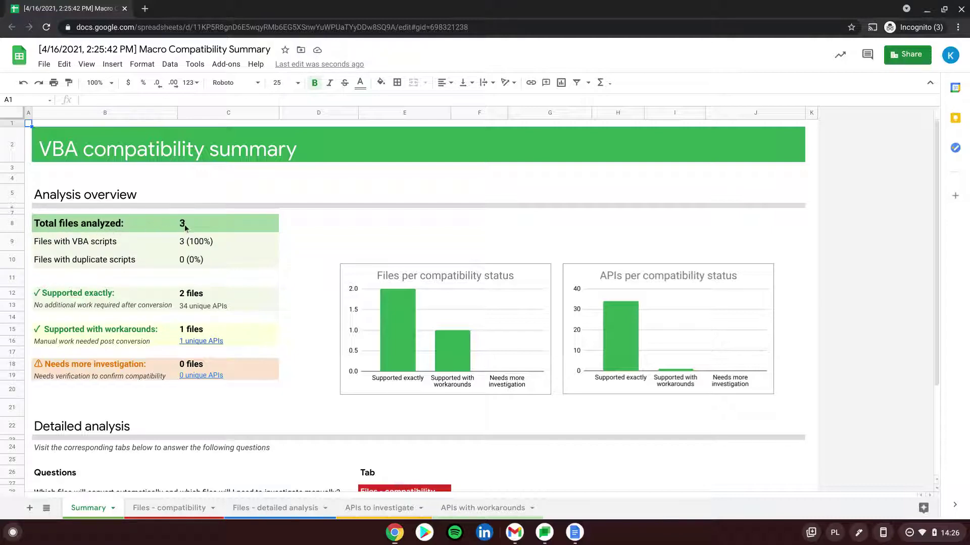
left_click(205, 297)
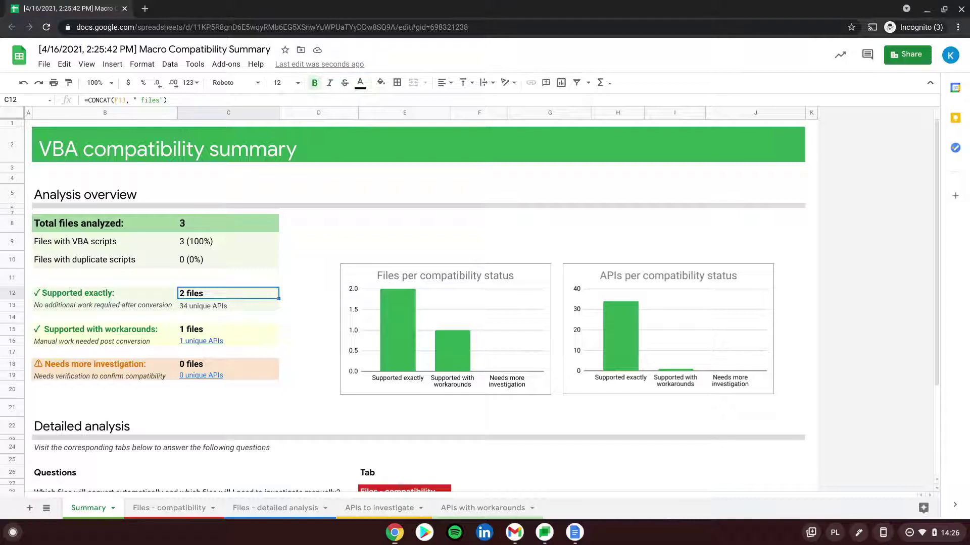
left_click(216, 330)
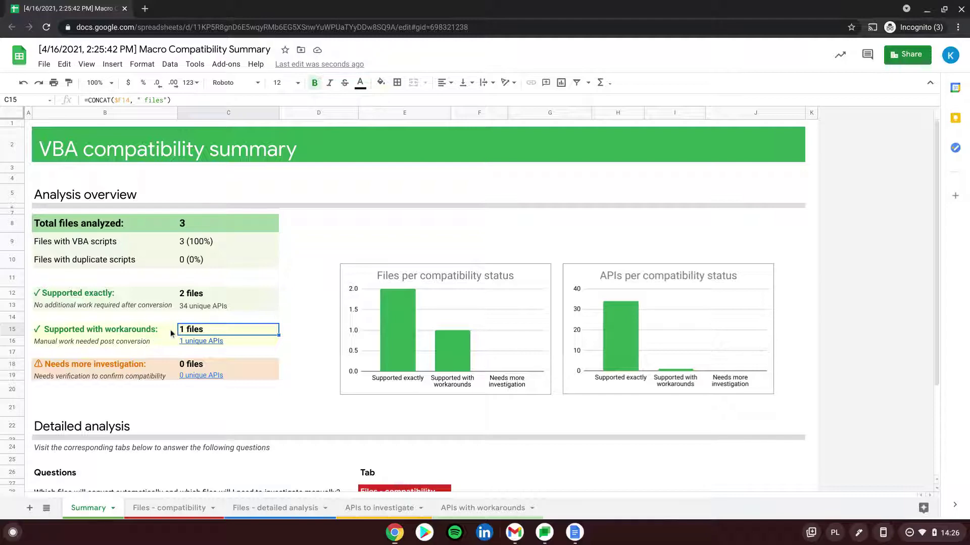
left_click(195, 365)
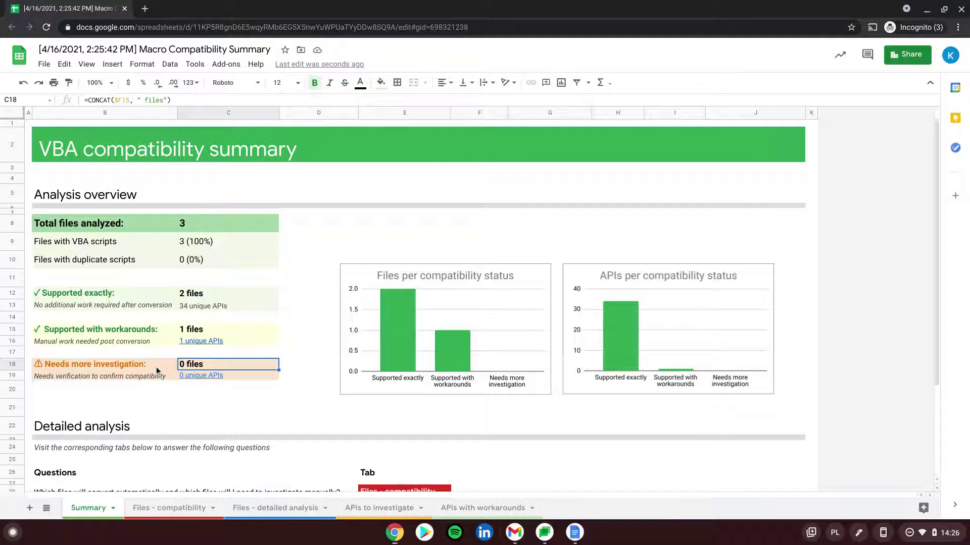
Step: Review the Files - compatibility figures (90.48%, line counts, workarounds), then show Files - detailed analysis
left_click(173, 511)
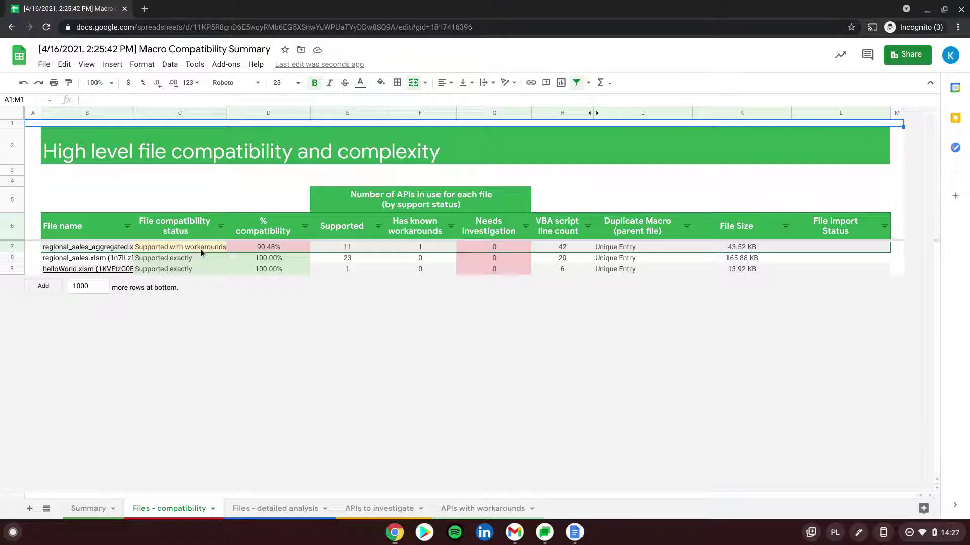
left_click(283, 248)
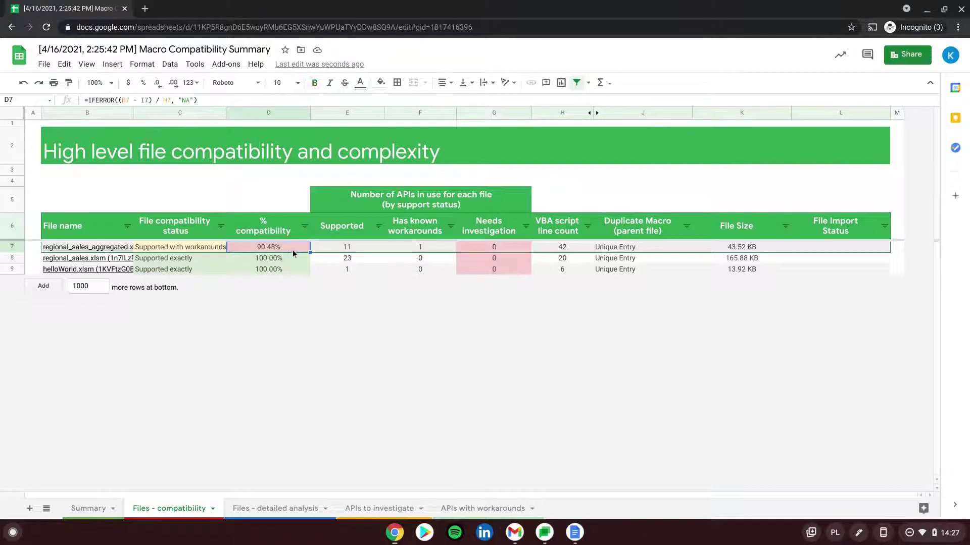
left_click(559, 248)
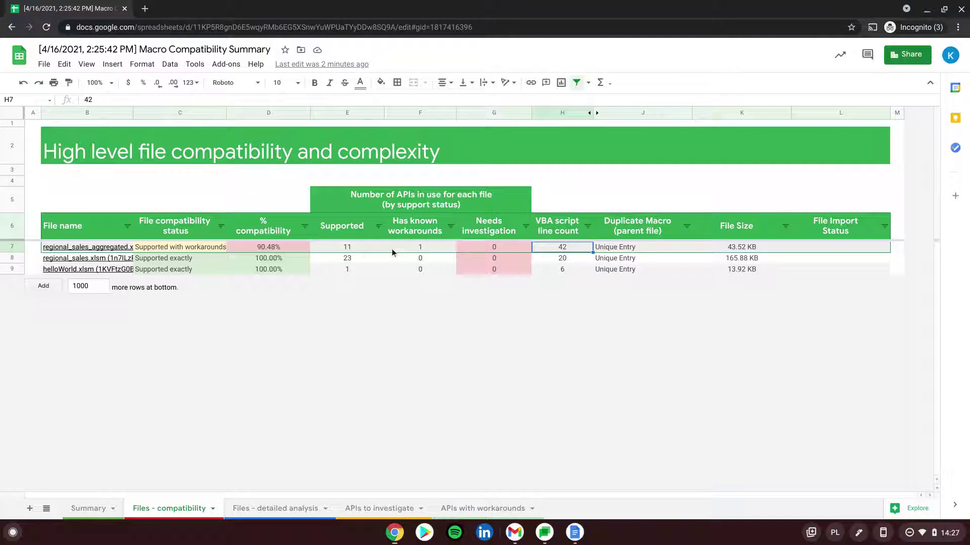
left_click(357, 247)
left_click(438, 250)
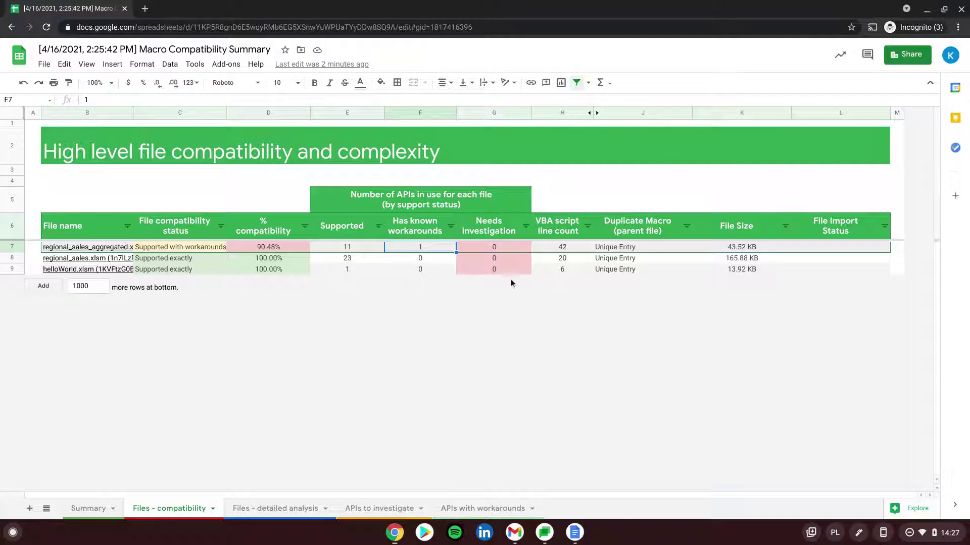
left_click(264, 515)
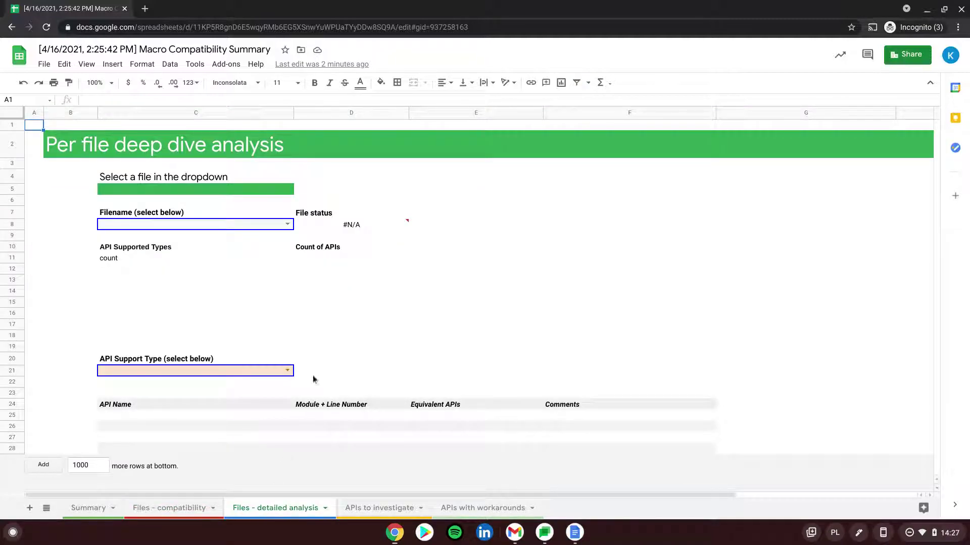
Step: Analyse regional_sales_aggregated.xlsm and list its APIs supported with workarounds
left_click(287, 224)
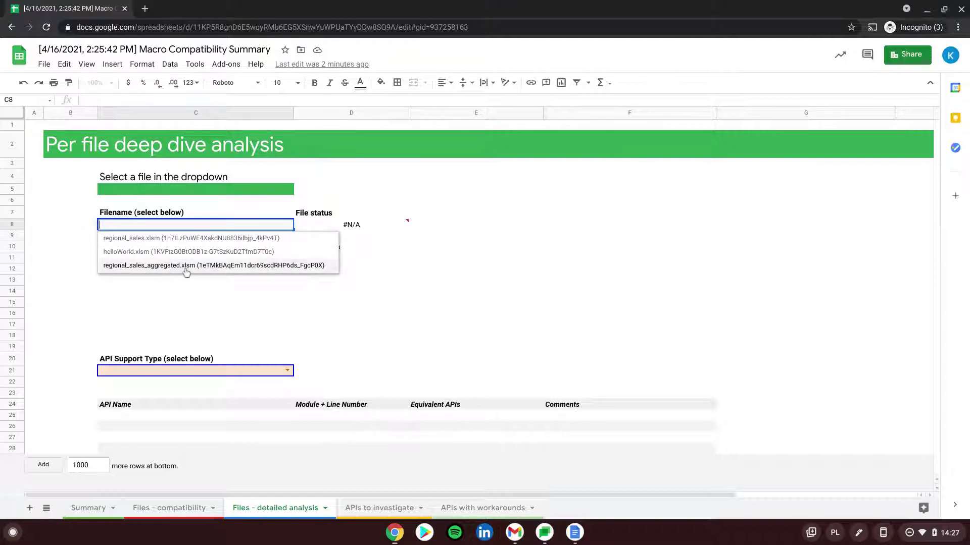
left_click(187, 270)
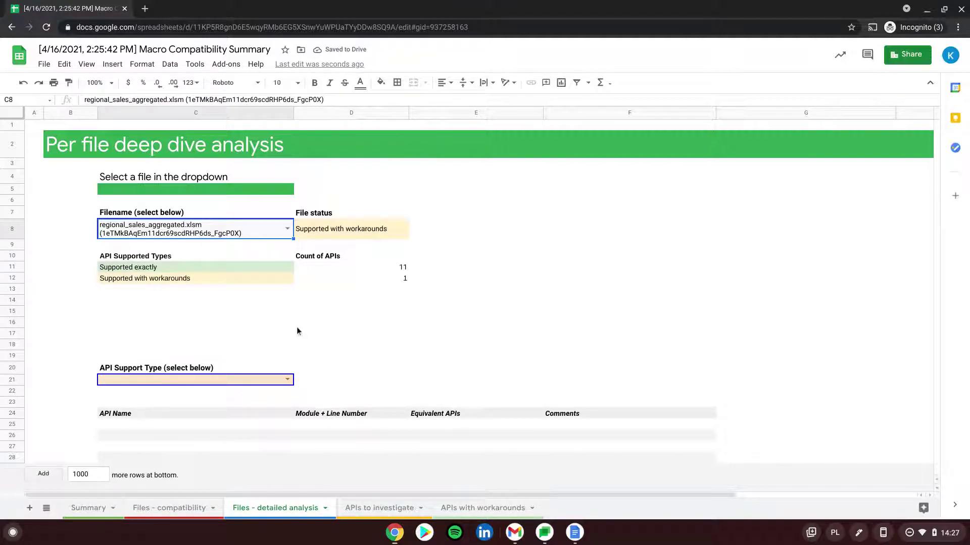
left_click(184, 379)
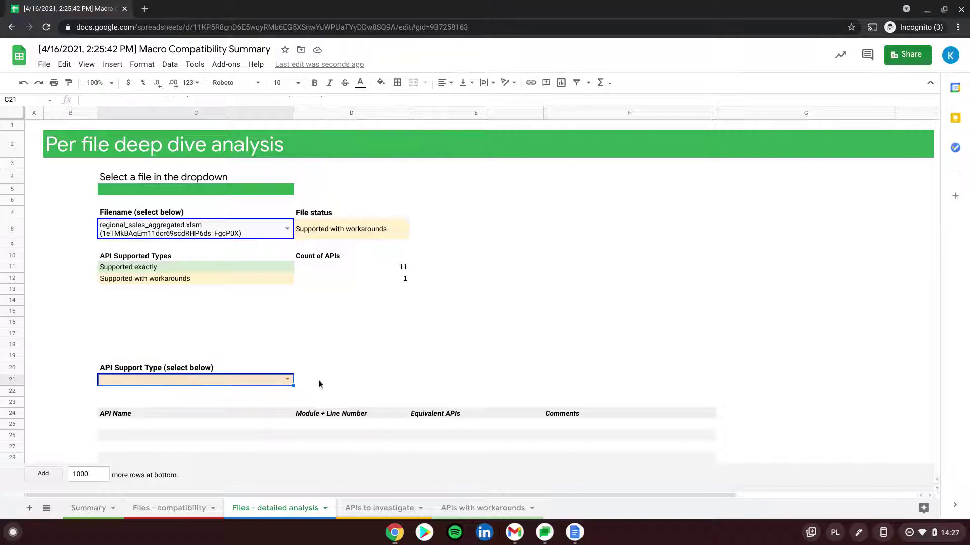
left_click(287, 380)
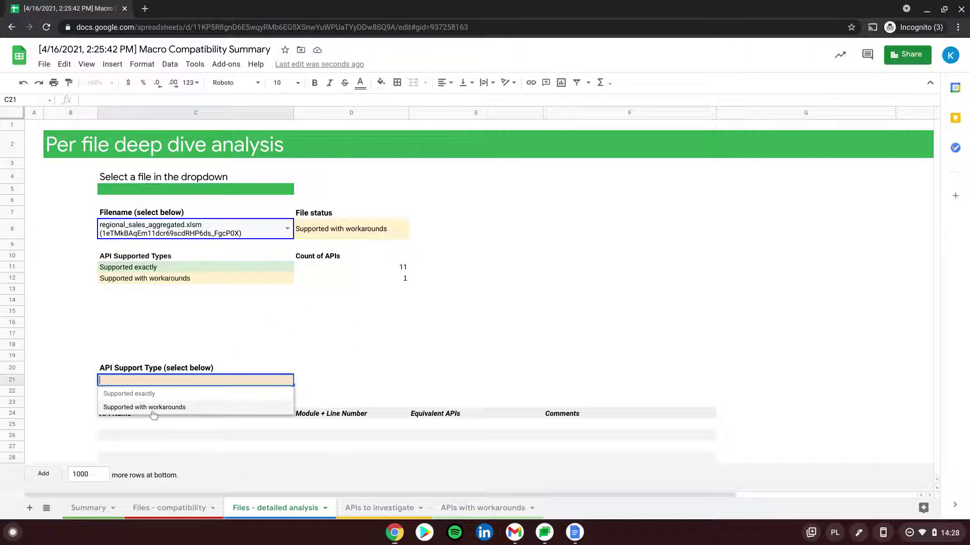
left_click(185, 408)
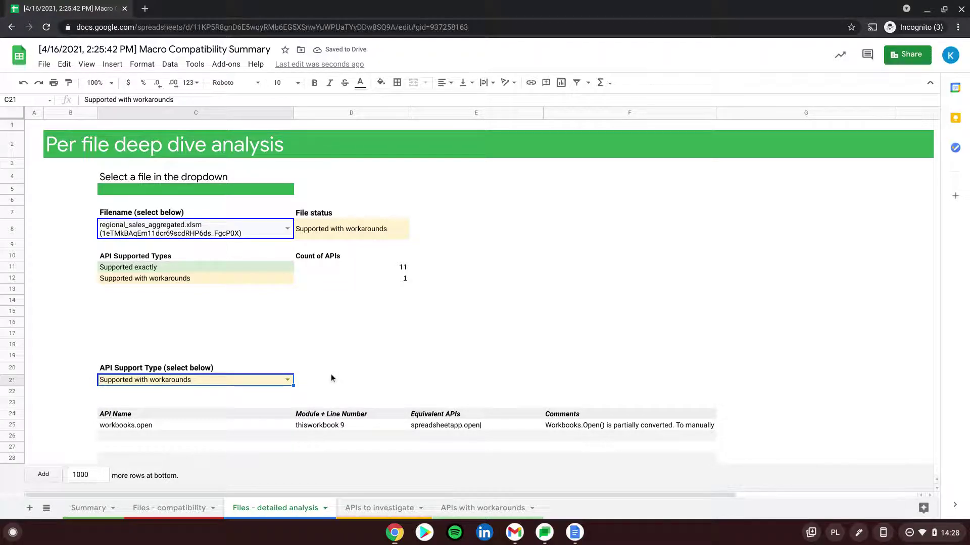
Step: Expand the formula bar to read the full workbooks.open workaround comment
left_click(153, 425)
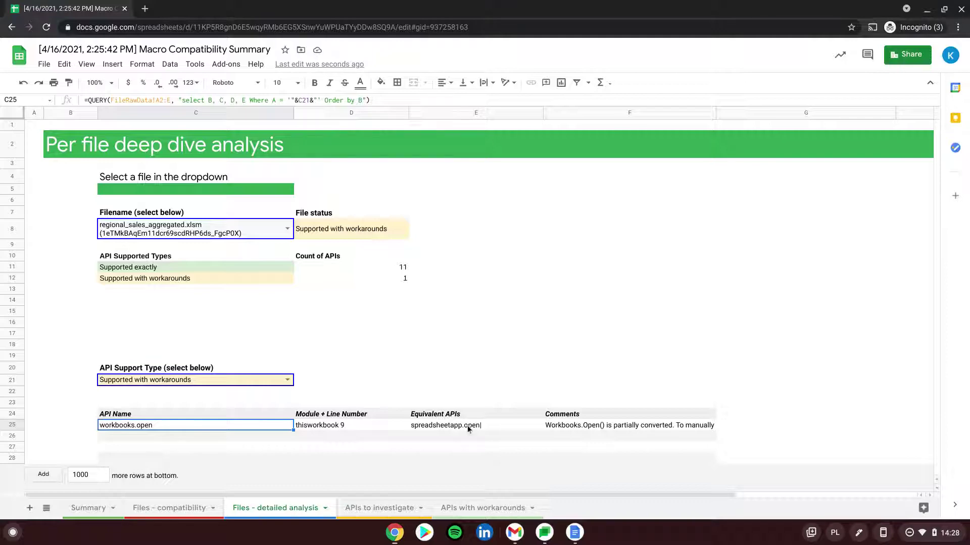
left_click(614, 427)
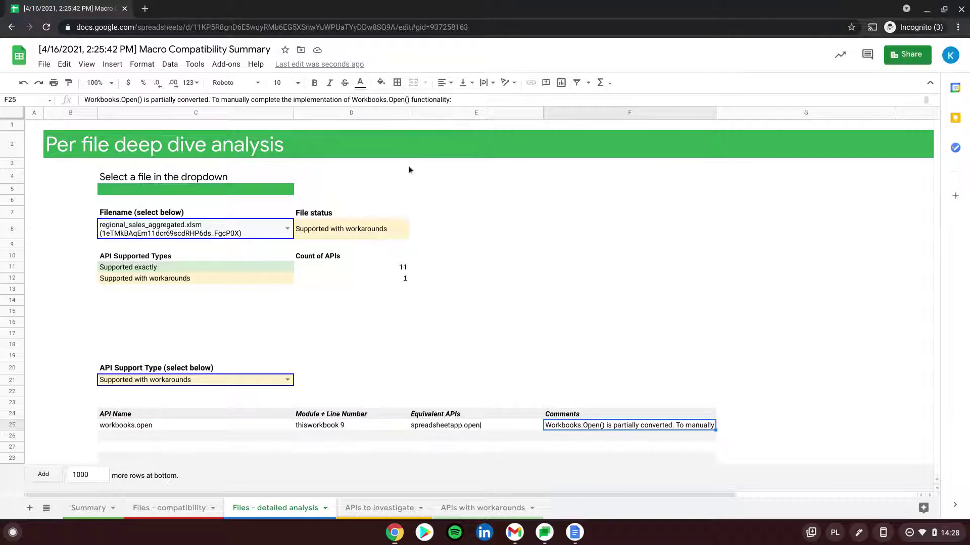
left_click_drag(493, 106, 494, 198)
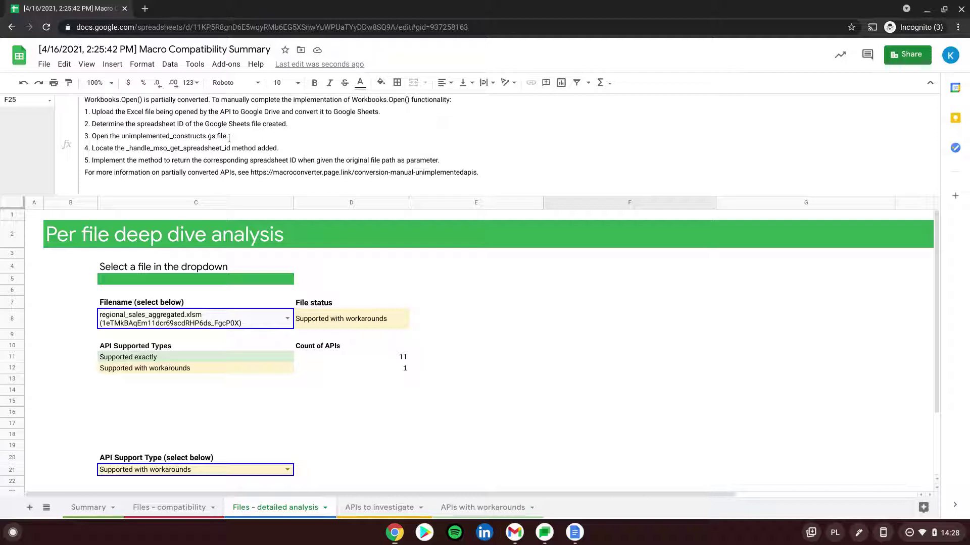
Step: Look over the APIs to investigate and APIs with workarounds sheets, then close the spreadsheet
left_click(363, 513)
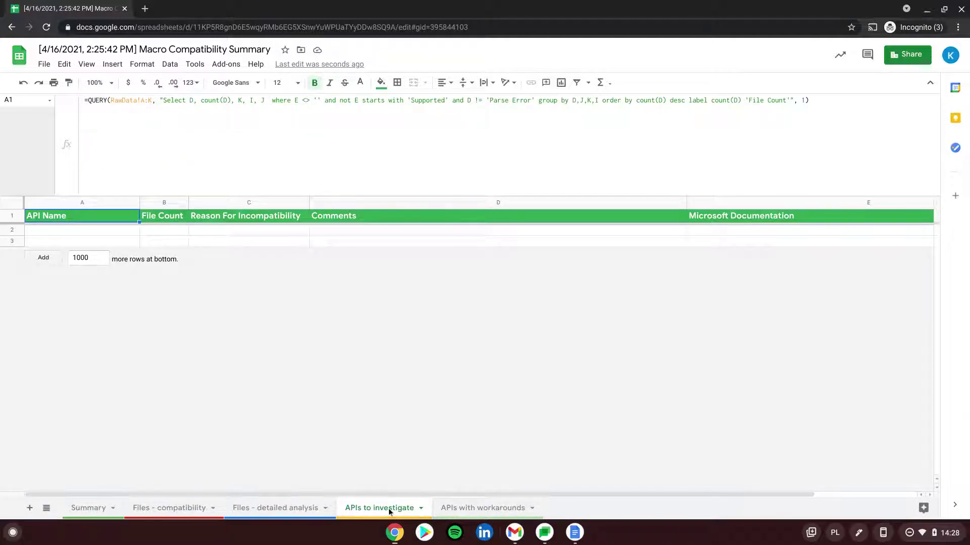
left_click(456, 514)
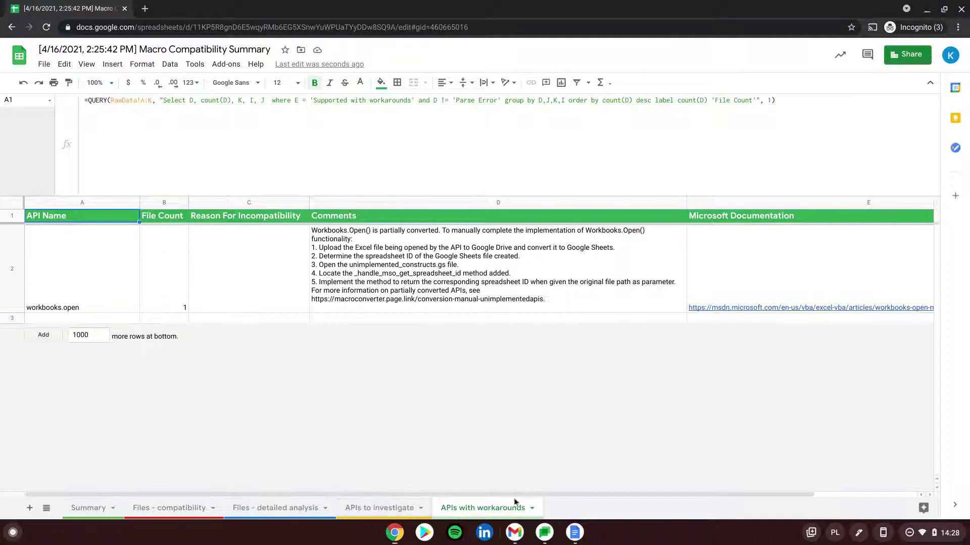
left_click(125, 9)
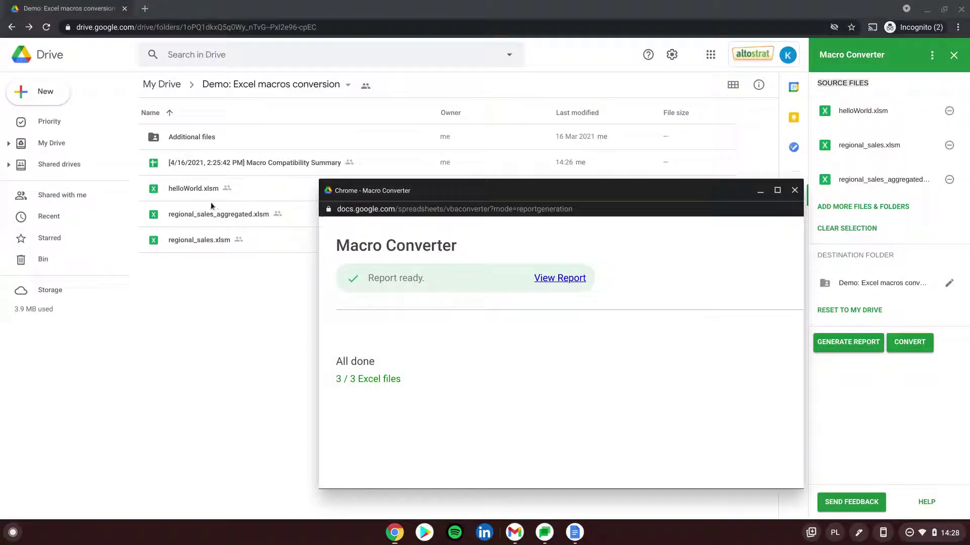
Step: Convert the three Excel files with Macro Converter and dismiss the finished conversion window
left_click(795, 190)
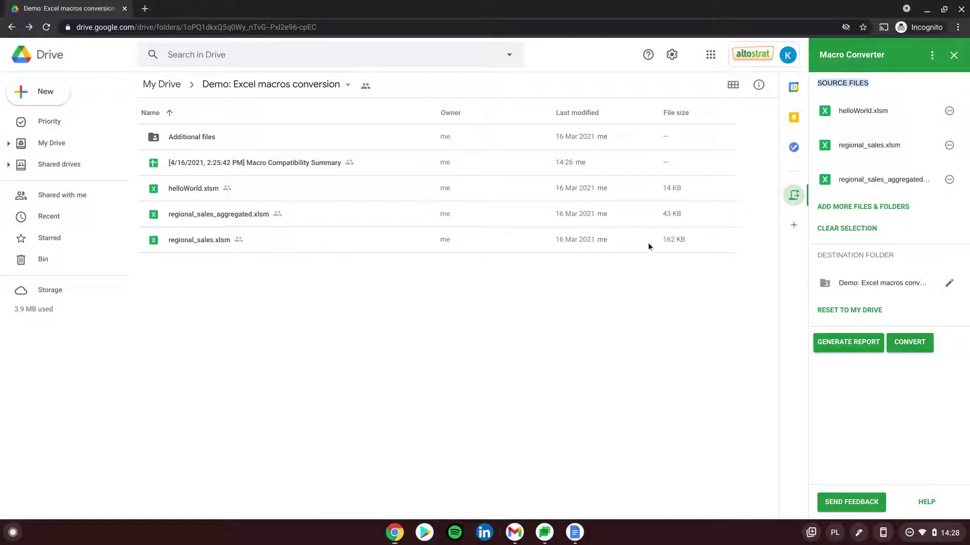
left_click(914, 348)
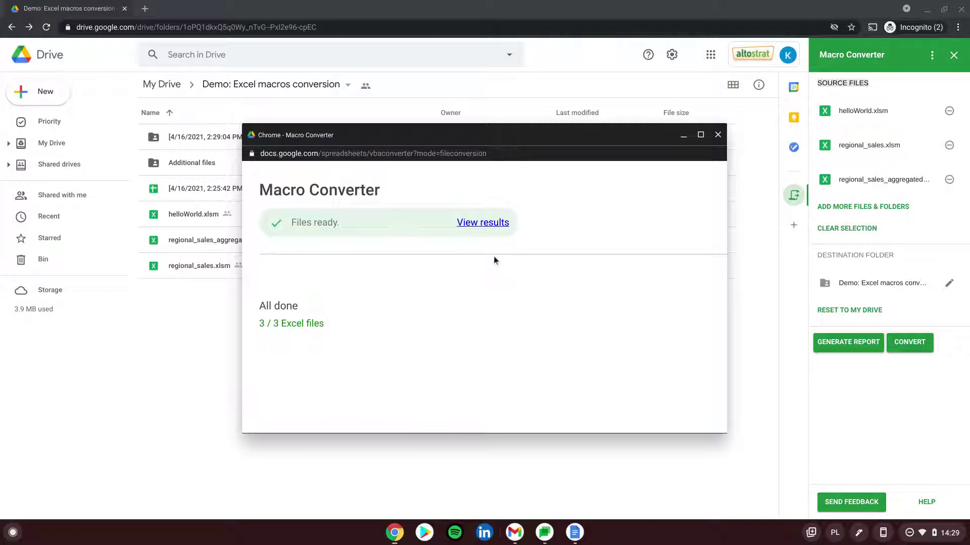
left_click(717, 135)
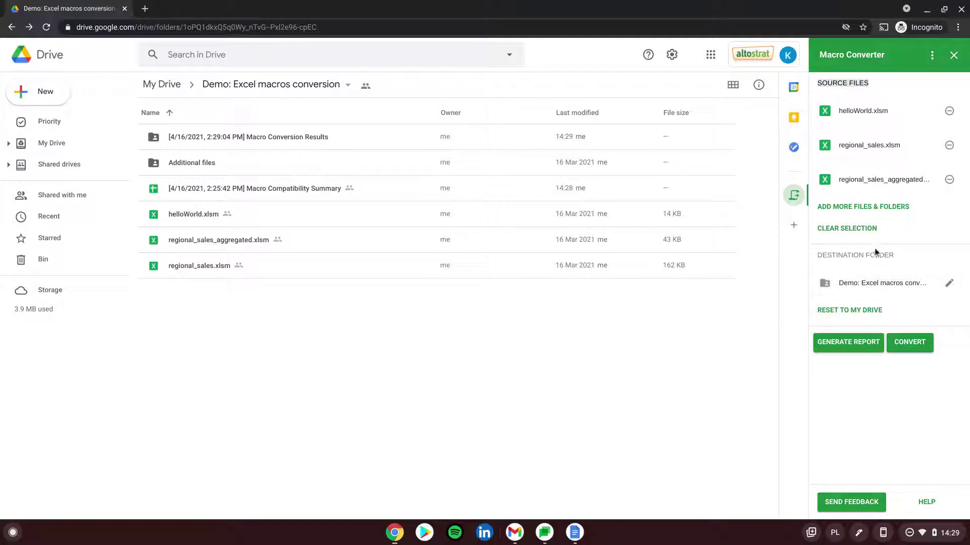
Step: Go into the Macro Conversion Results folder and then its regional_sales subfolder
left_click(243, 142)
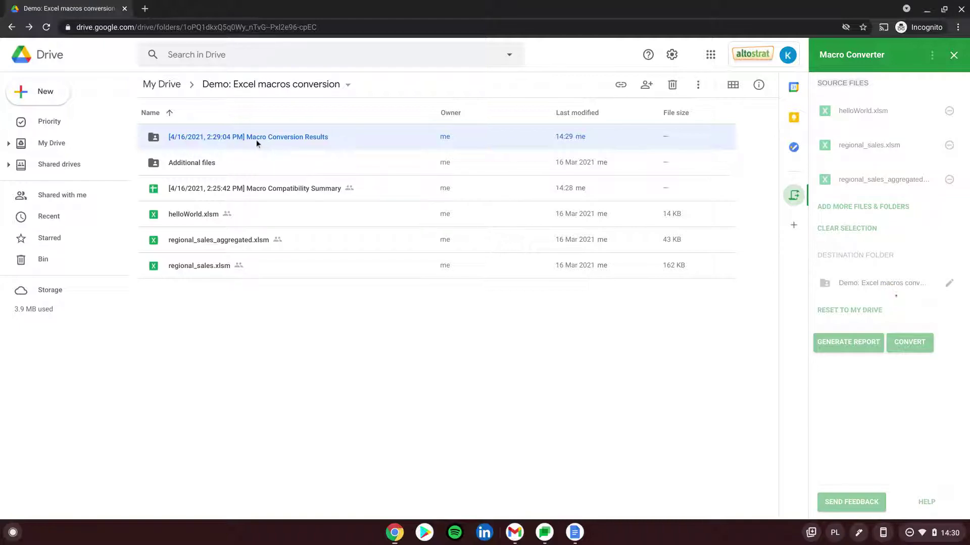
double_click(301, 136)
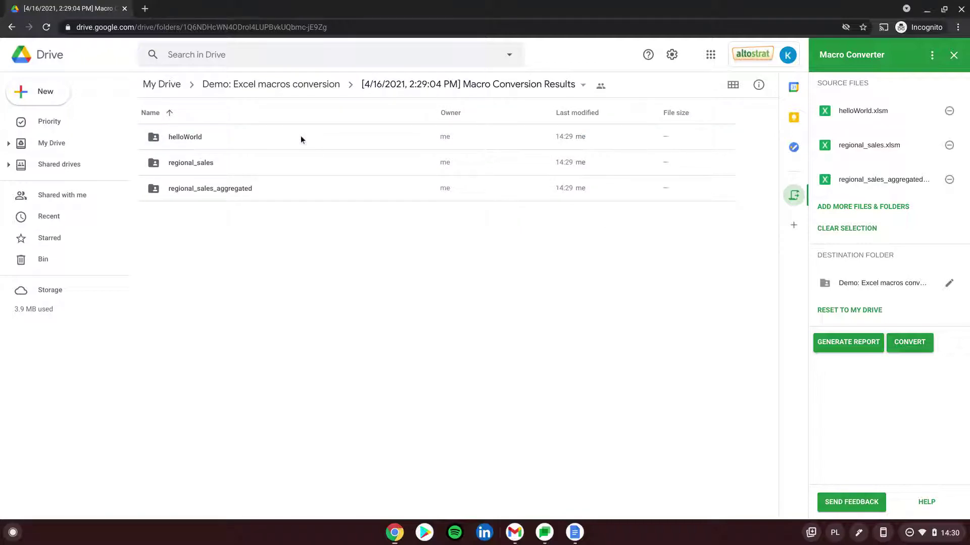
left_click(232, 161)
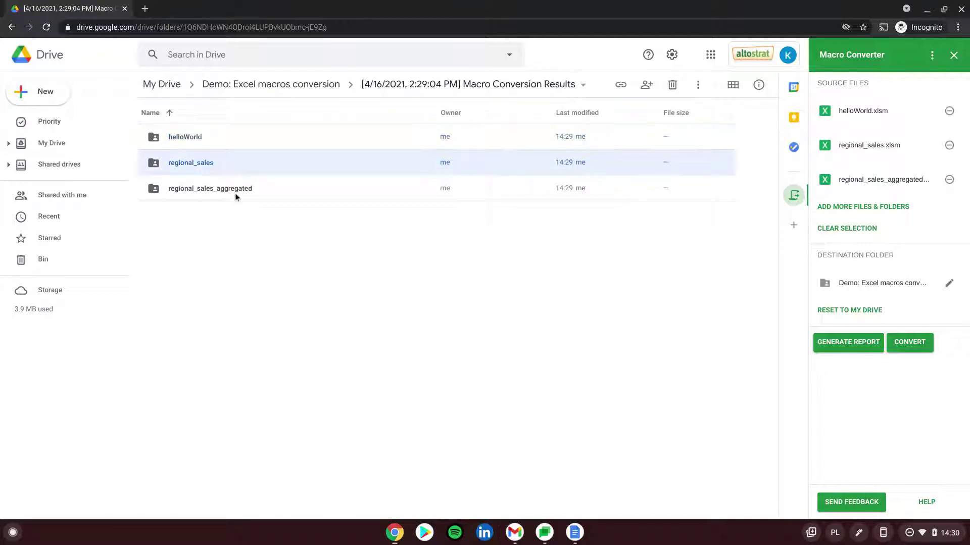
left_click(235, 193)
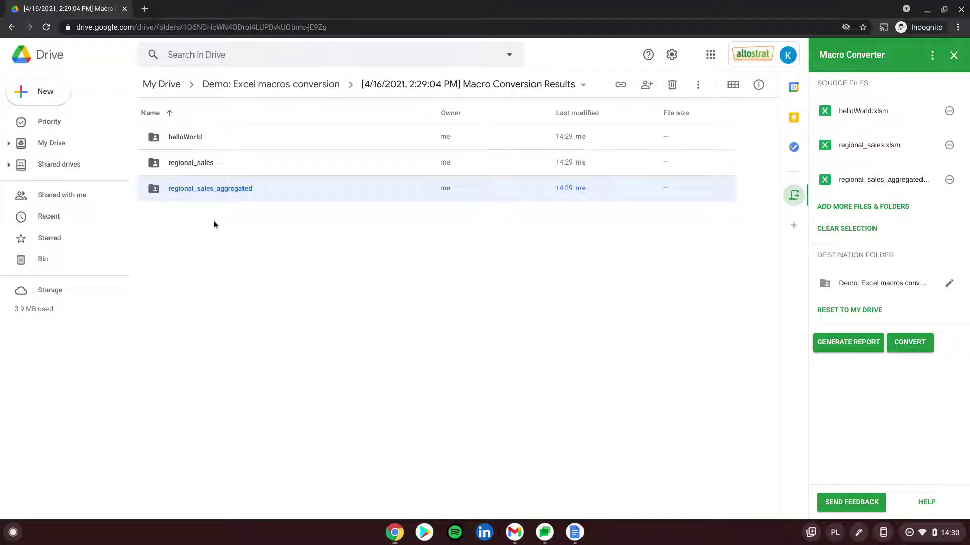
left_click(217, 166)
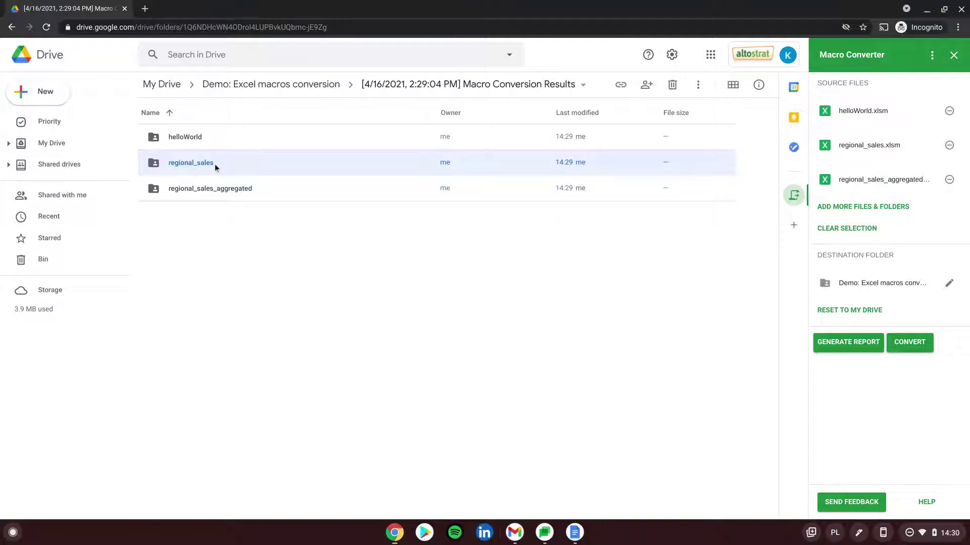
double_click(214, 163)
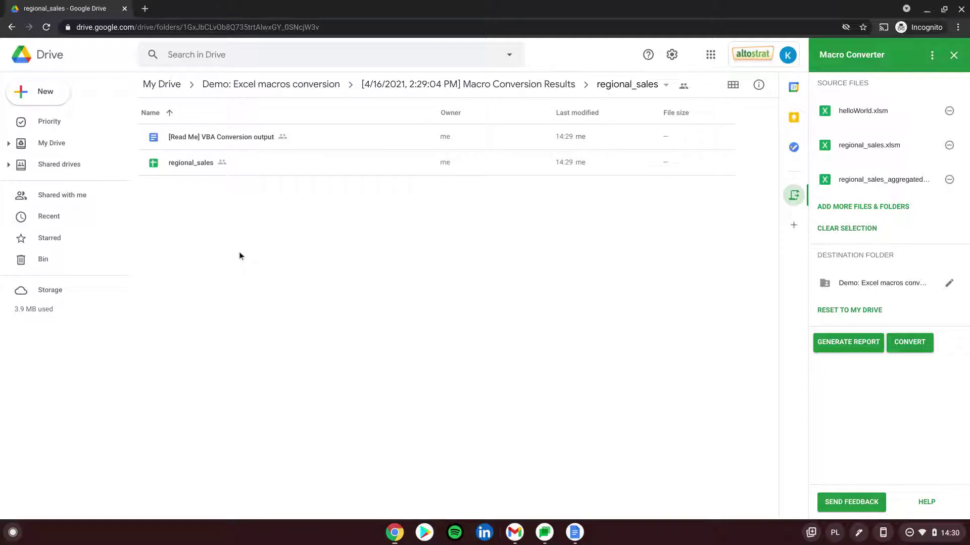
Step: Open the converted regional_sales spreadsheet showing the Regional Sales Records data
left_click(199, 138)
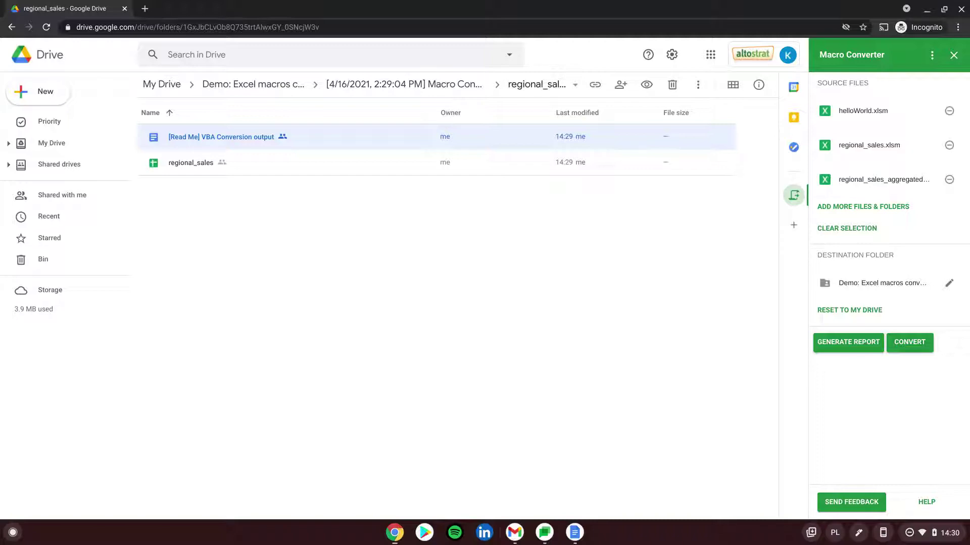
left_click(196, 171)
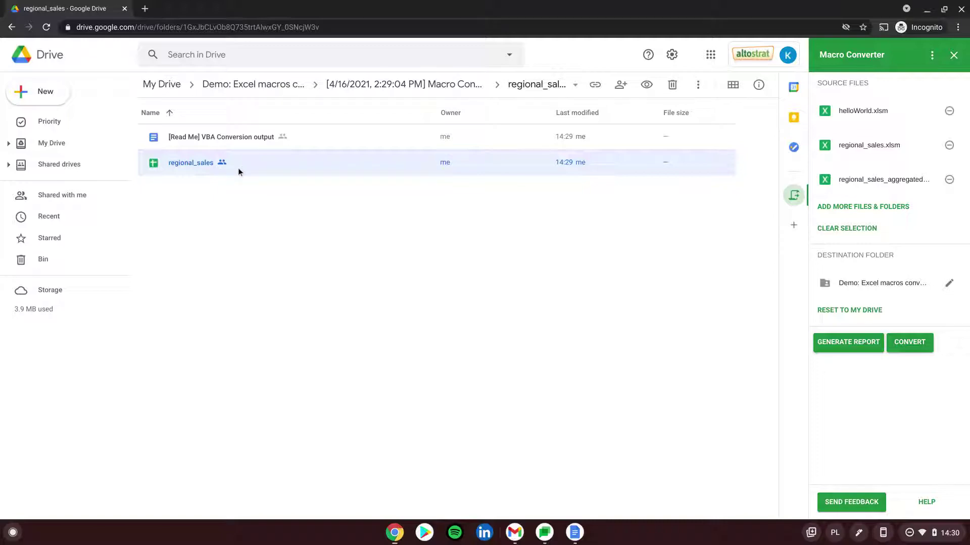
double_click(194, 167)
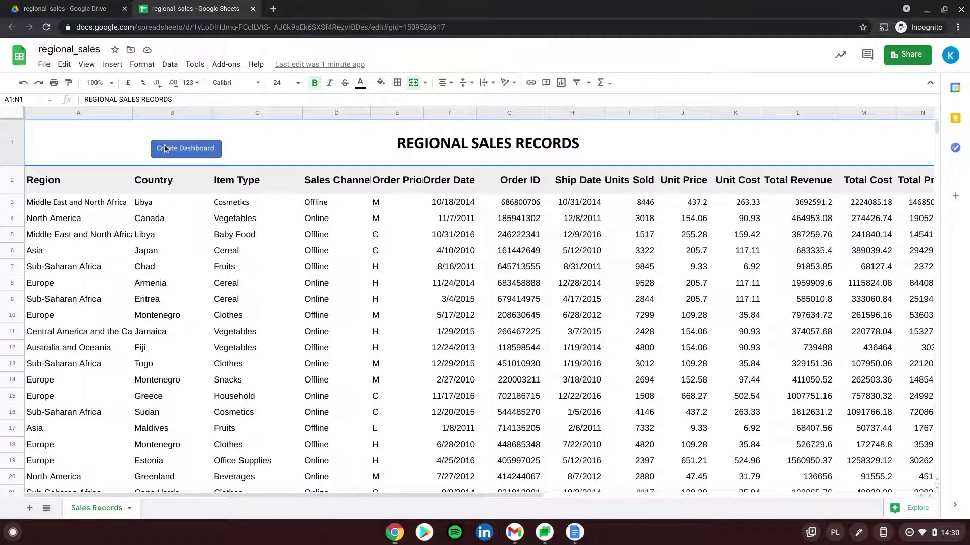
Step: Run Create Dashboard, continue authorisation with your account, and scroll the consent page to Allow
left_click(192, 151)
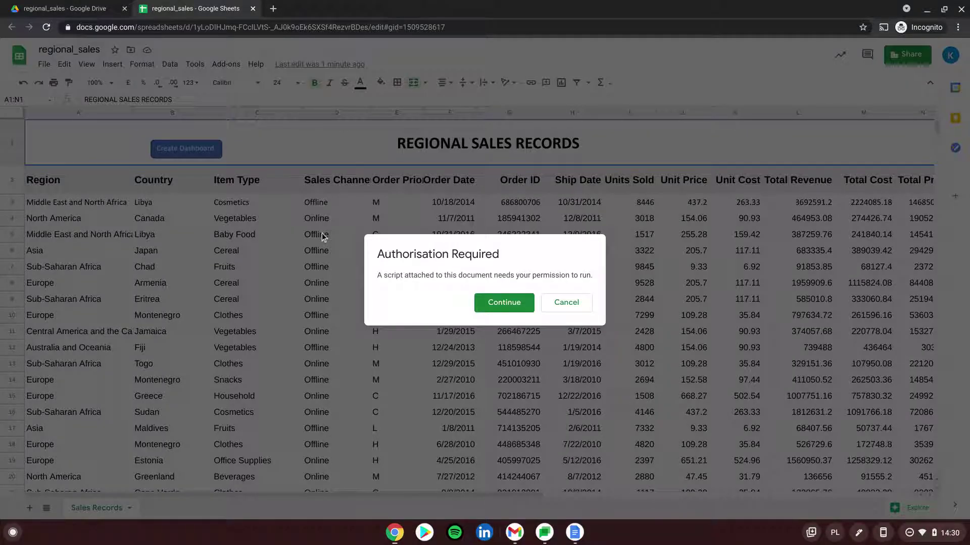
left_click(504, 303)
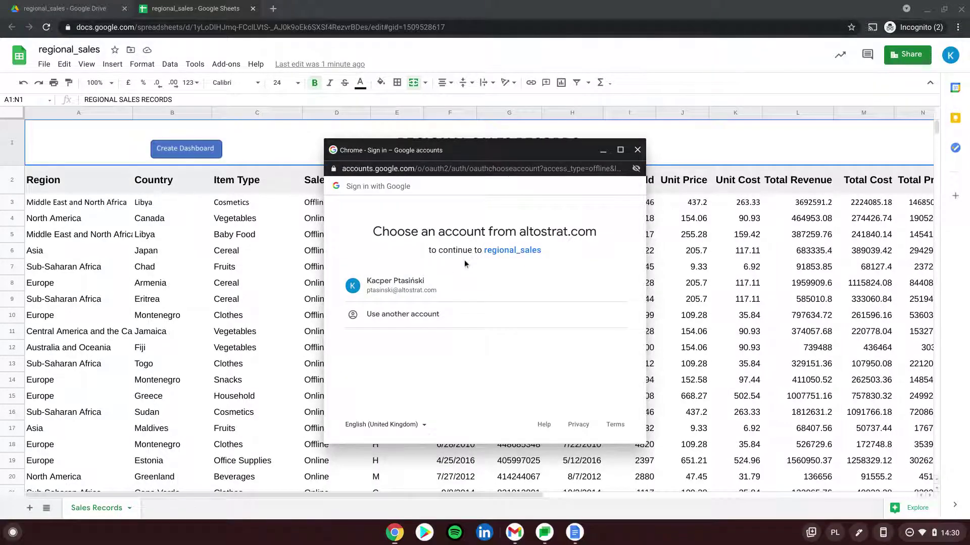
left_click(430, 286)
scroll(451, 299, "down", 1)
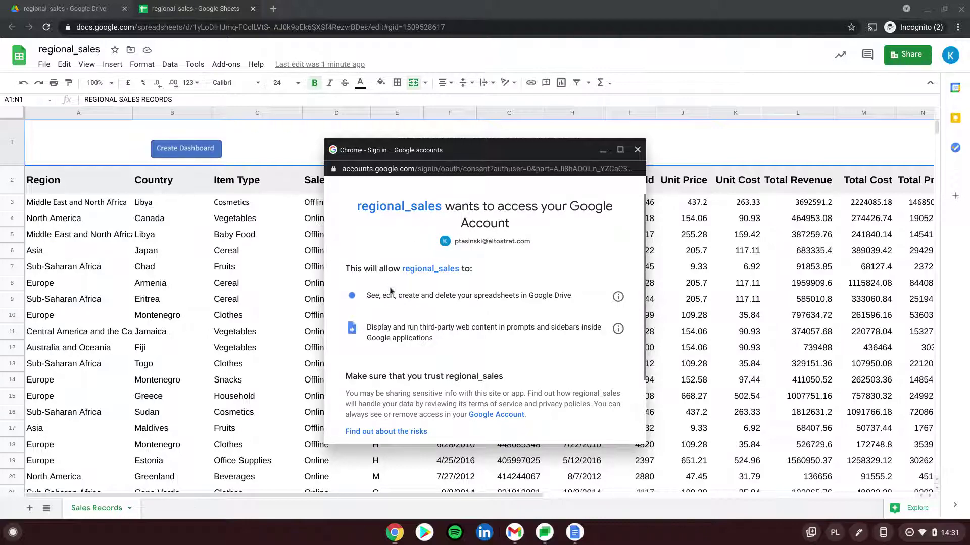
scroll(523, 235, "down", 3)
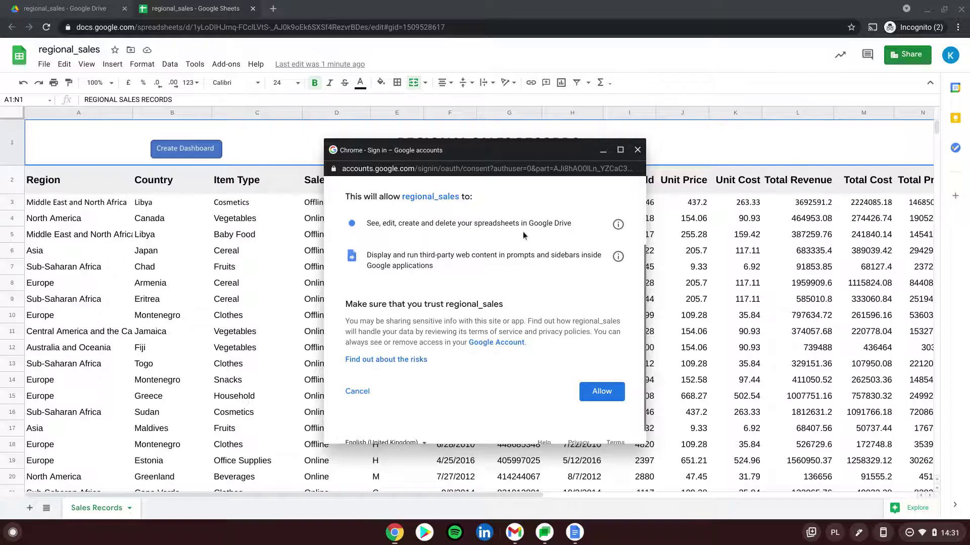